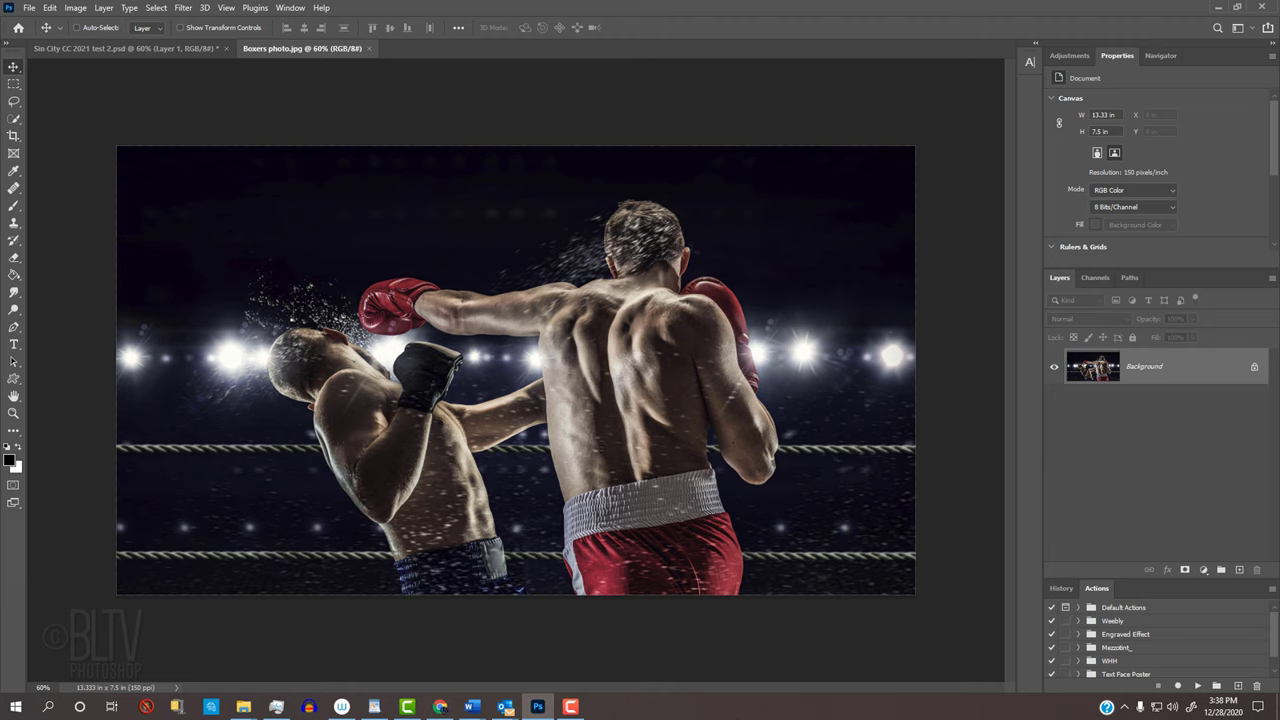
# Step: Check the boxer photo's image size: 2000 × 1125 px at 150 pixels/inch
pyautogui.hotkey('ctrl', 'alt', 'i')
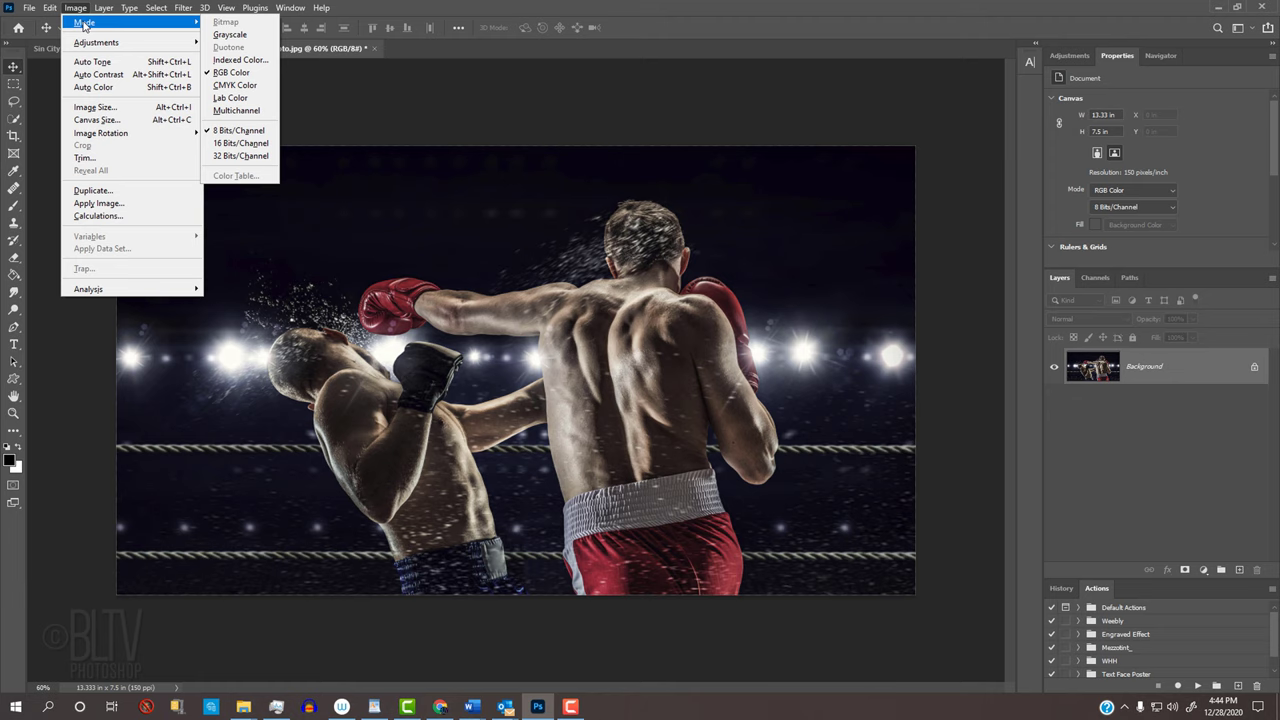
# Step: Convert the photo layer to a smart object and open it in the Camera Raw Filter
pyautogui.press('Escape')
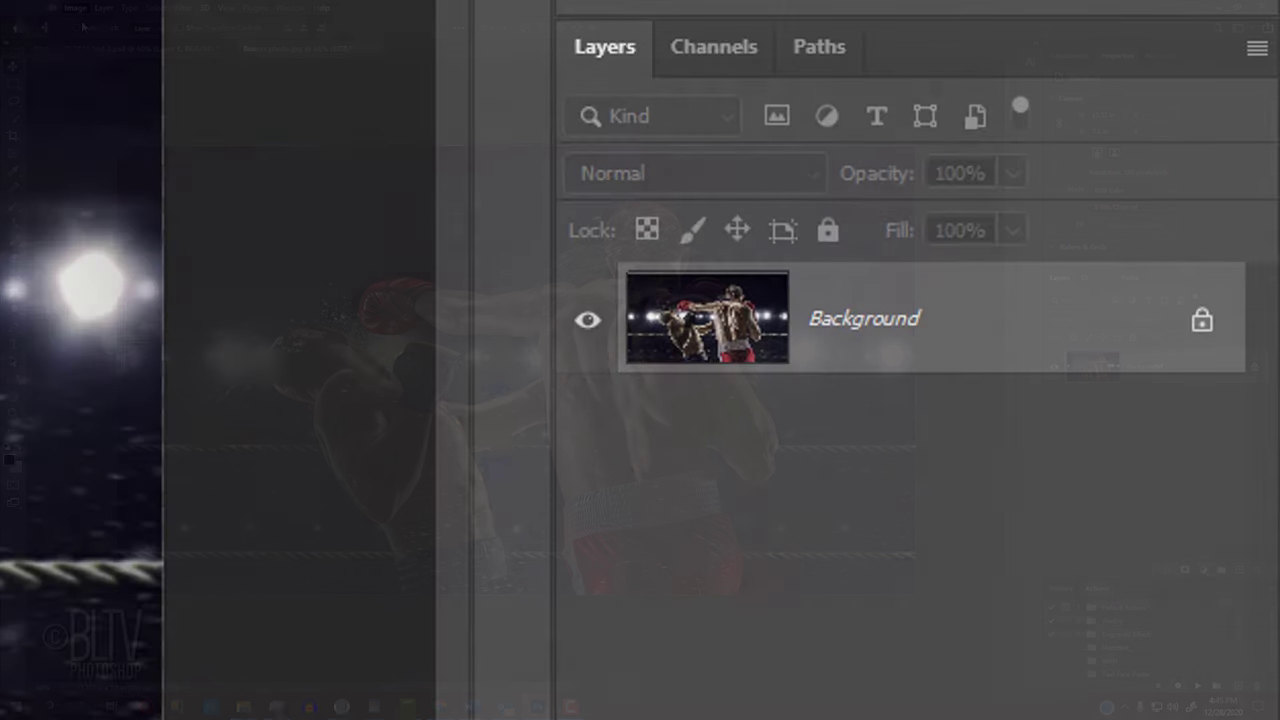
pyautogui.click(1255, 49)
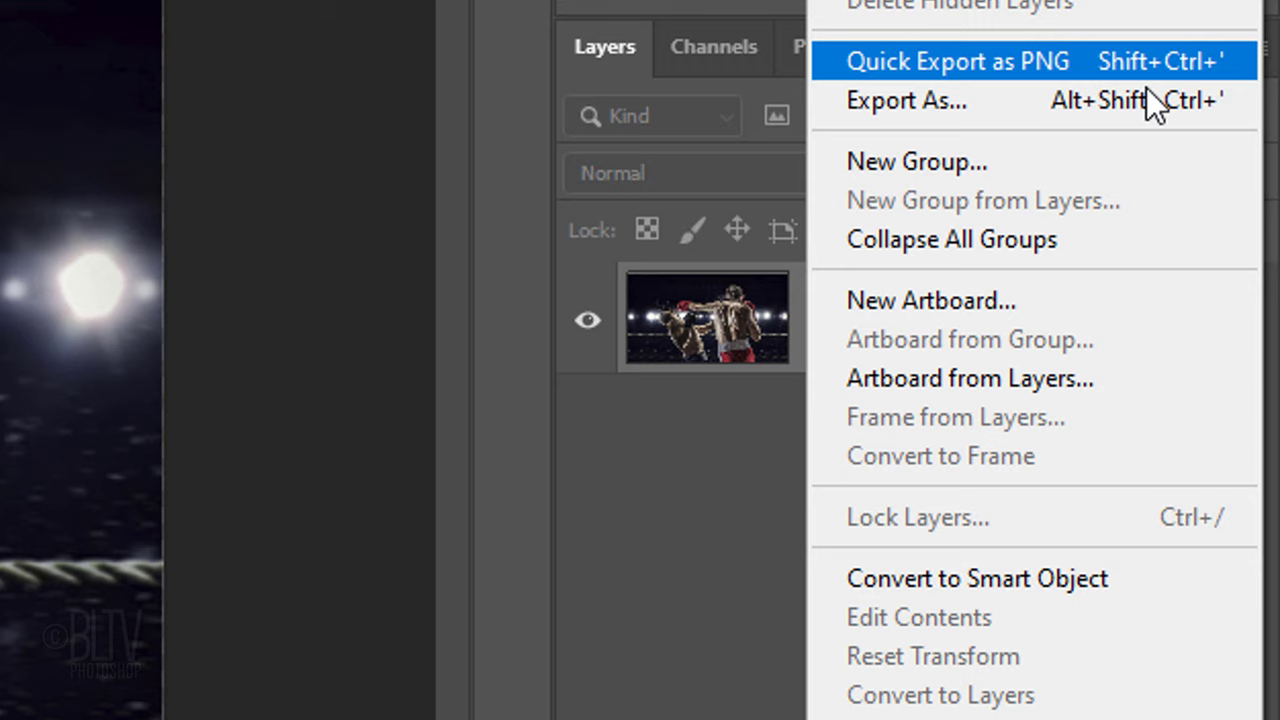
pyautogui.click(938, 578)
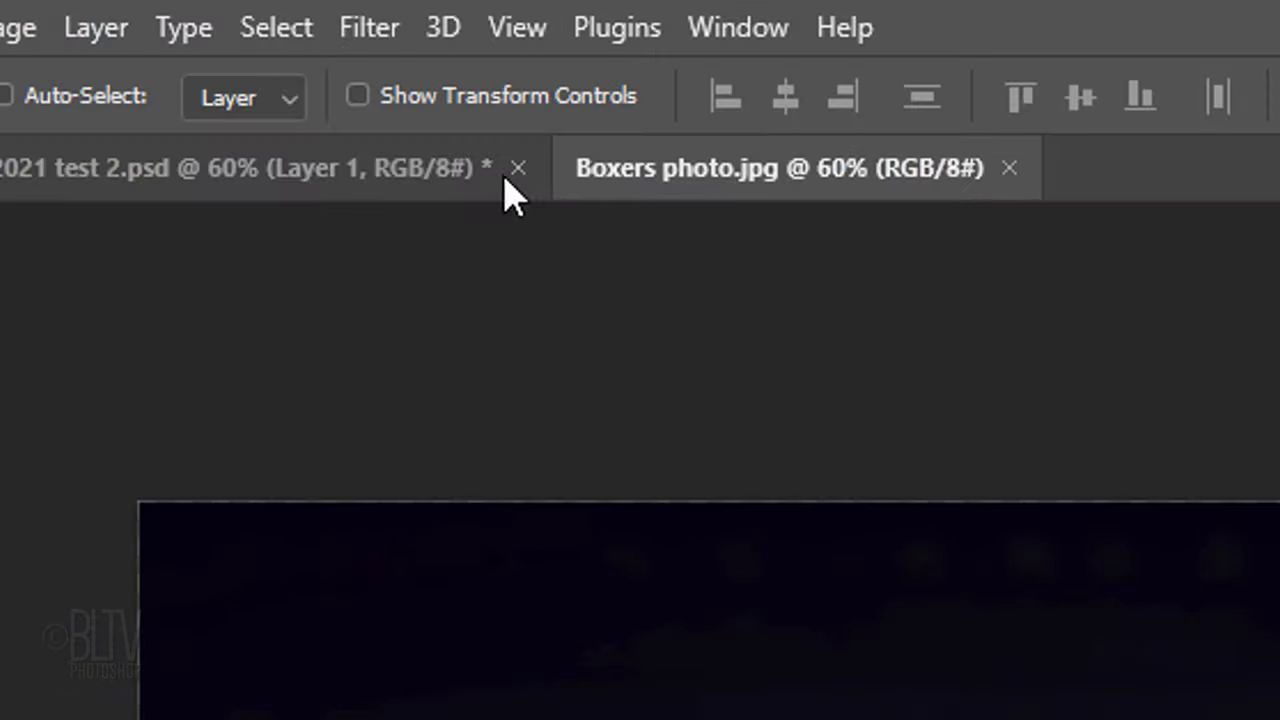
pyautogui.click(378, 35)
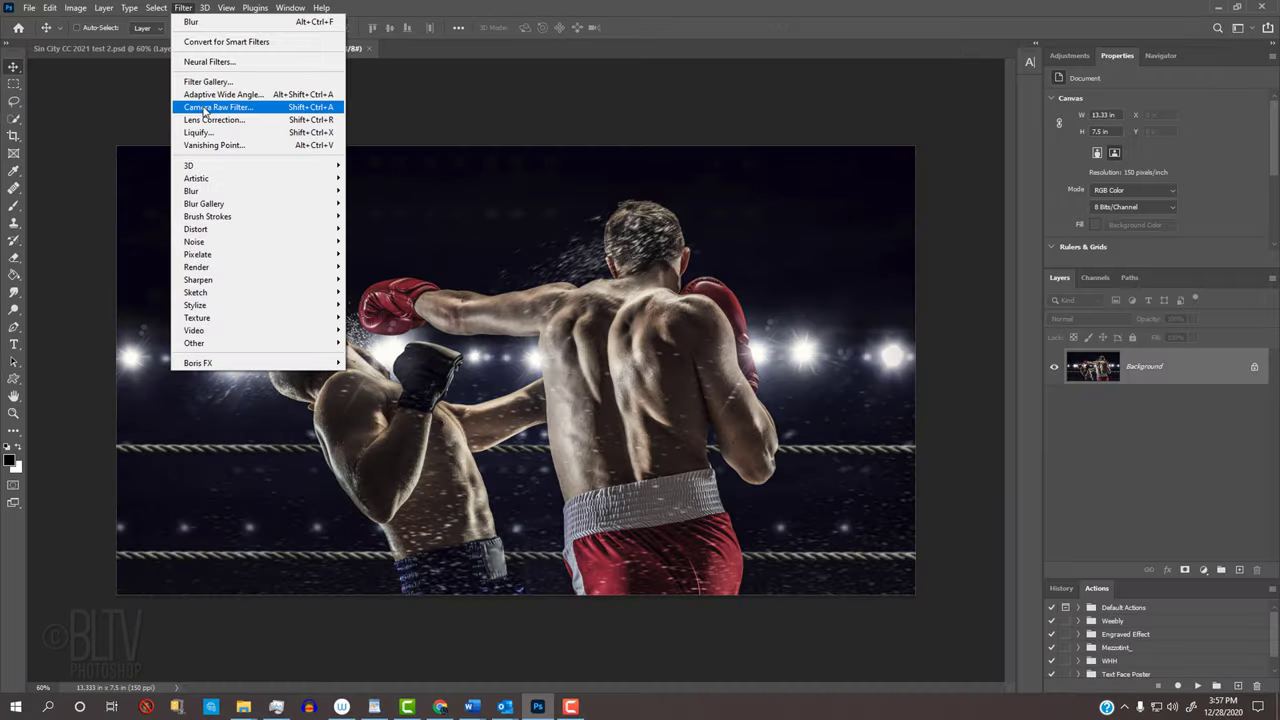
pyautogui.click(448, 370)
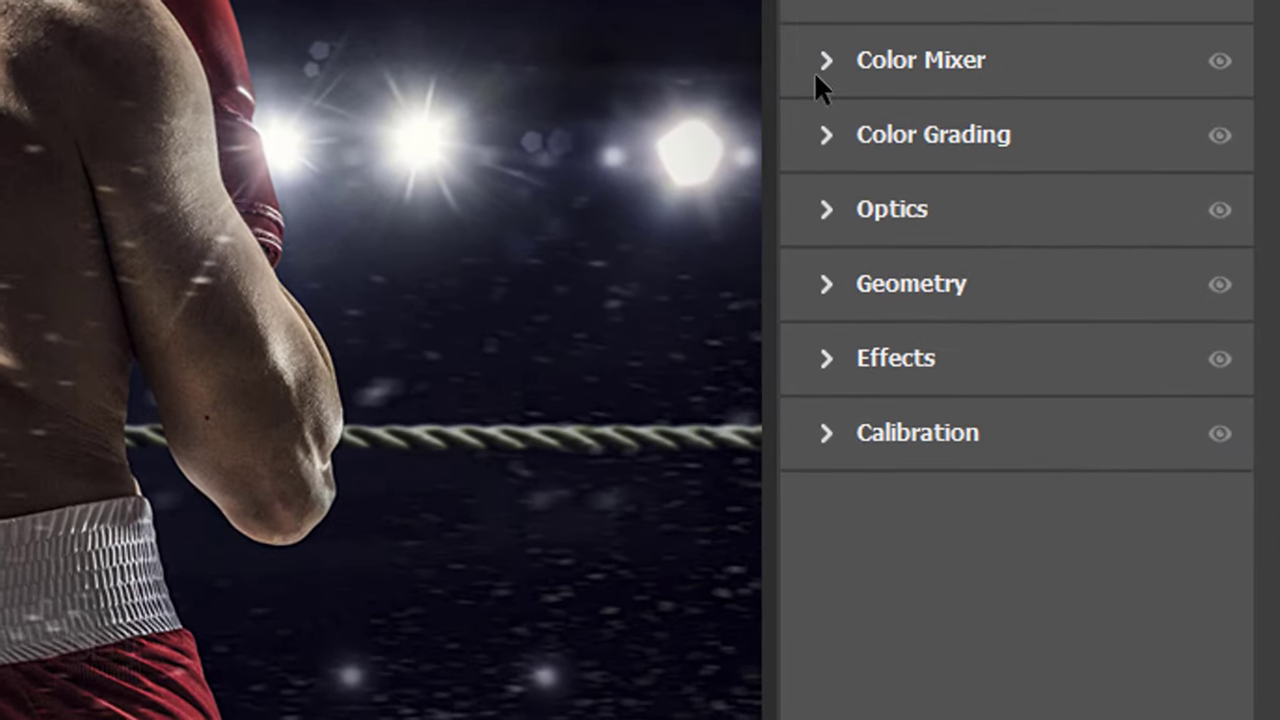
# Step: In Color Mixer, switch to HSL Saturation and raise Reds to +100
pyautogui.click(987, 284)
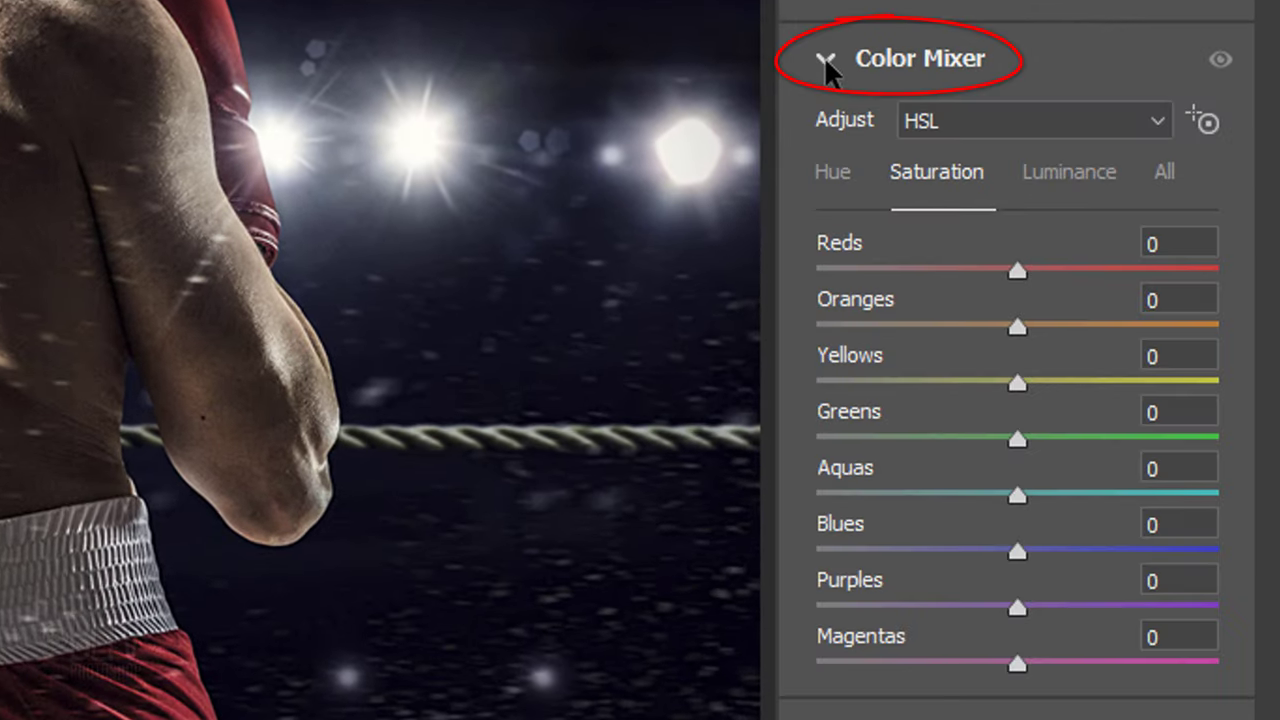
pyautogui.click(1158, 120)
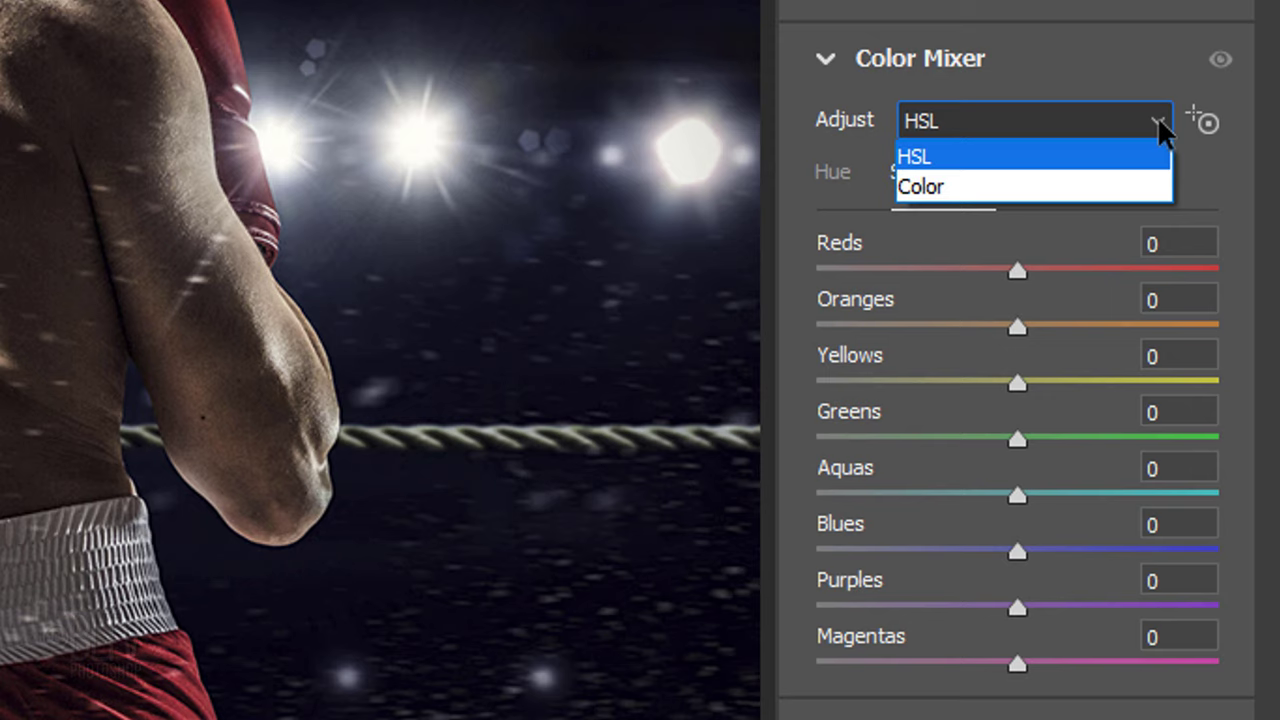
pyautogui.click(1156, 117)
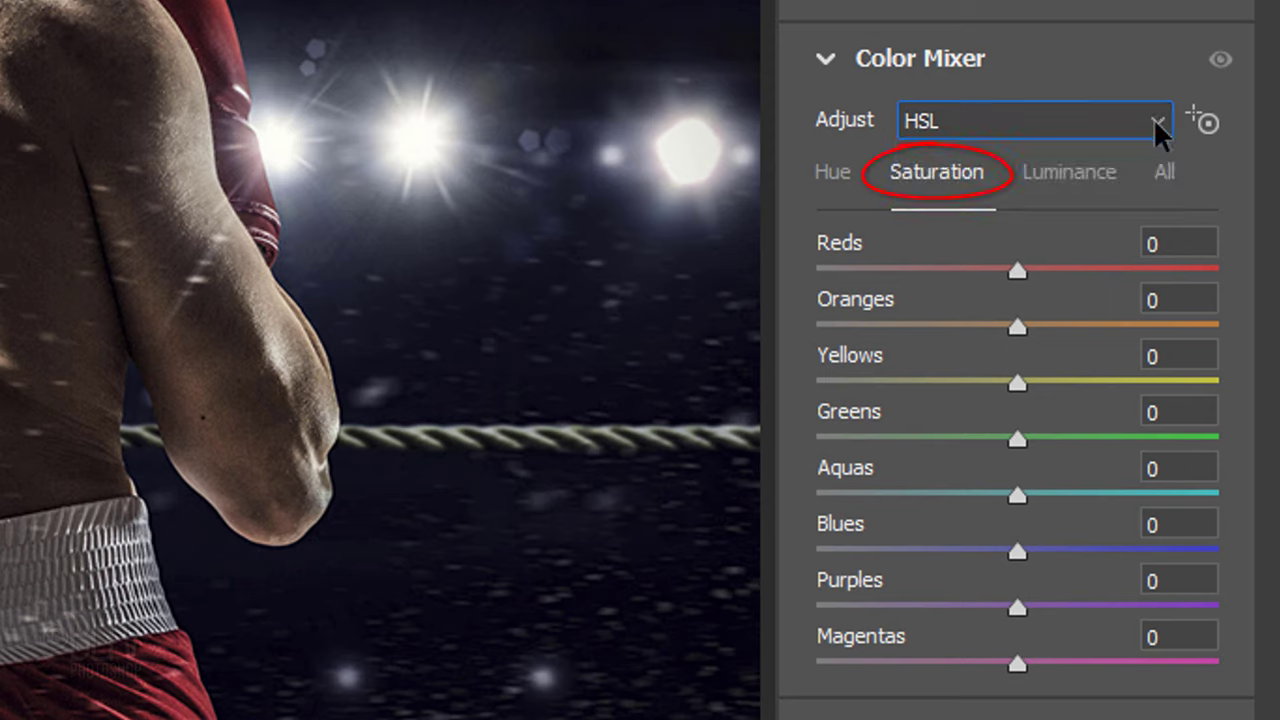
pyautogui.moveTo(1031, 270); pyautogui.dragTo(1269, 286)
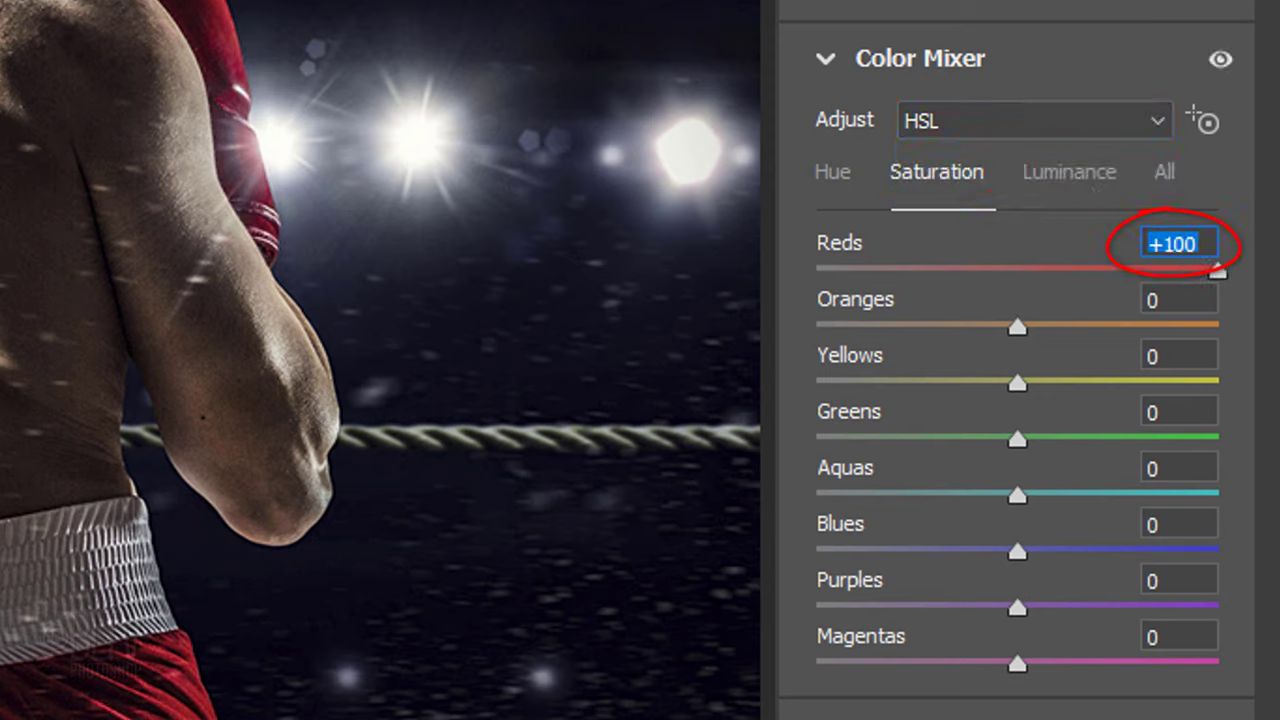
# Step: Drop Orange through Magenta saturation to -100 and apply the Camera Raw filter
pyautogui.moveTo(1017, 326); pyautogui.dragTo(708, 311)
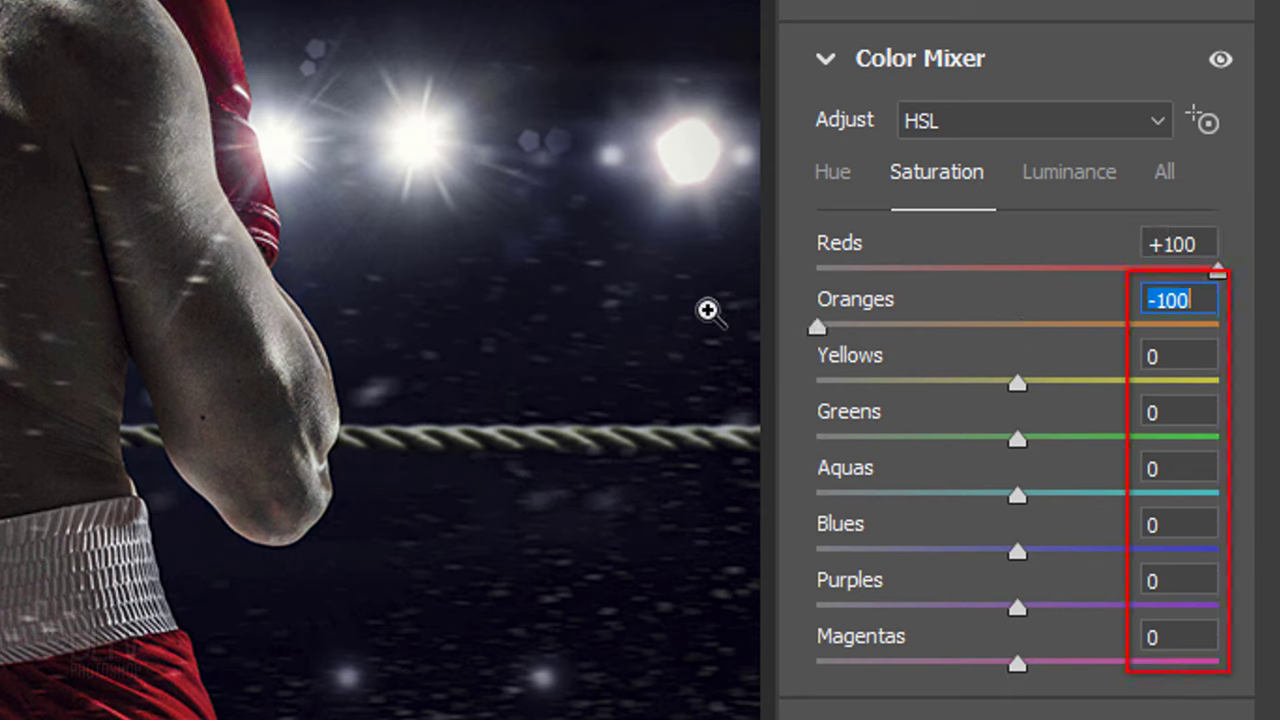
pyautogui.moveTo(1017, 383); pyautogui.dragTo(805, 385)
pyautogui.moveTo(1017, 439); pyautogui.dragTo(810, 441)
pyautogui.moveTo(1017, 495); pyautogui.dragTo(814, 500)
pyautogui.moveTo(1017, 551); pyautogui.dragTo(810, 553)
pyautogui.moveTo(1017, 607); pyautogui.dragTo(812, 609)
pyautogui.click(1017, 663)
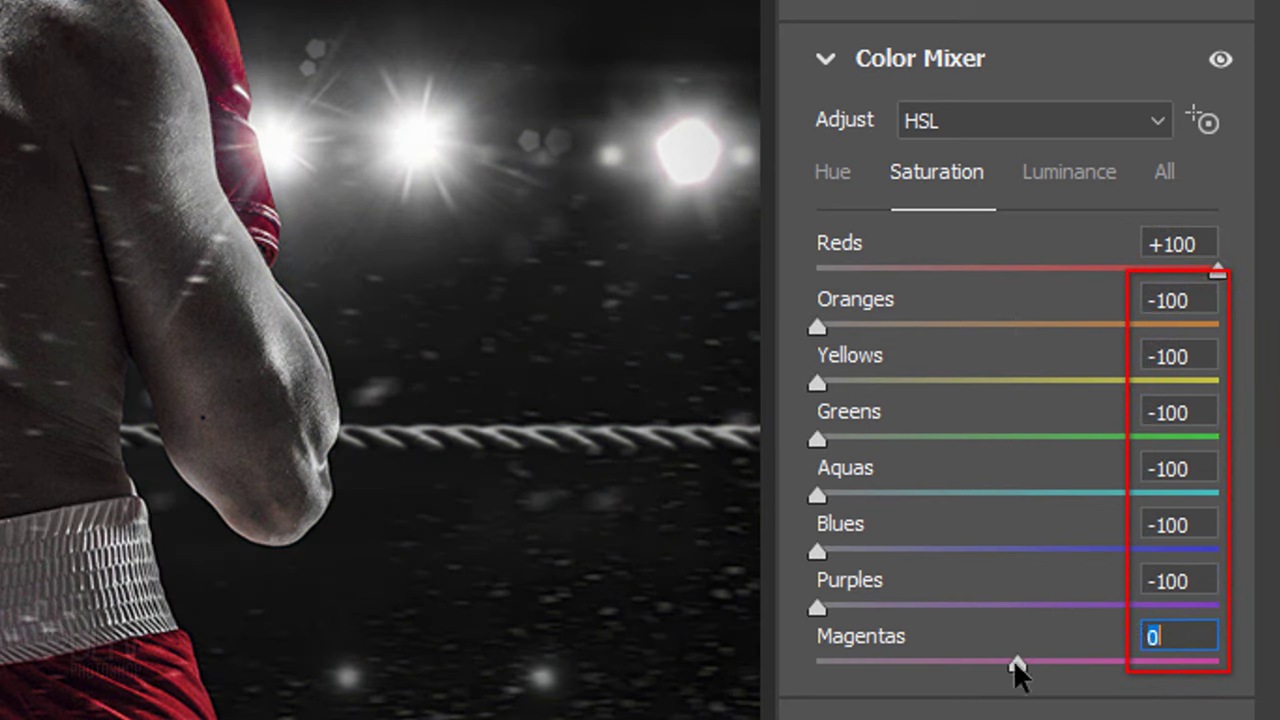
pyautogui.moveTo(1014, 664); pyautogui.dragTo(704, 645)
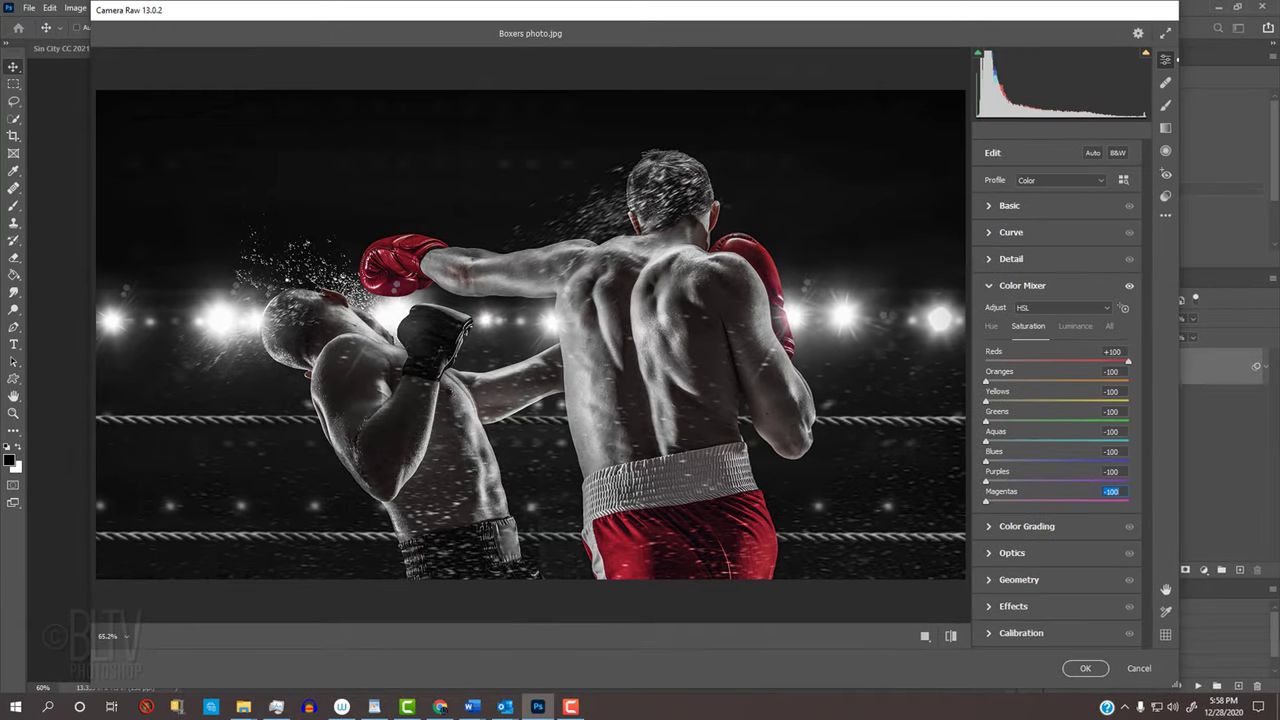
pyautogui.click(1090, 676)
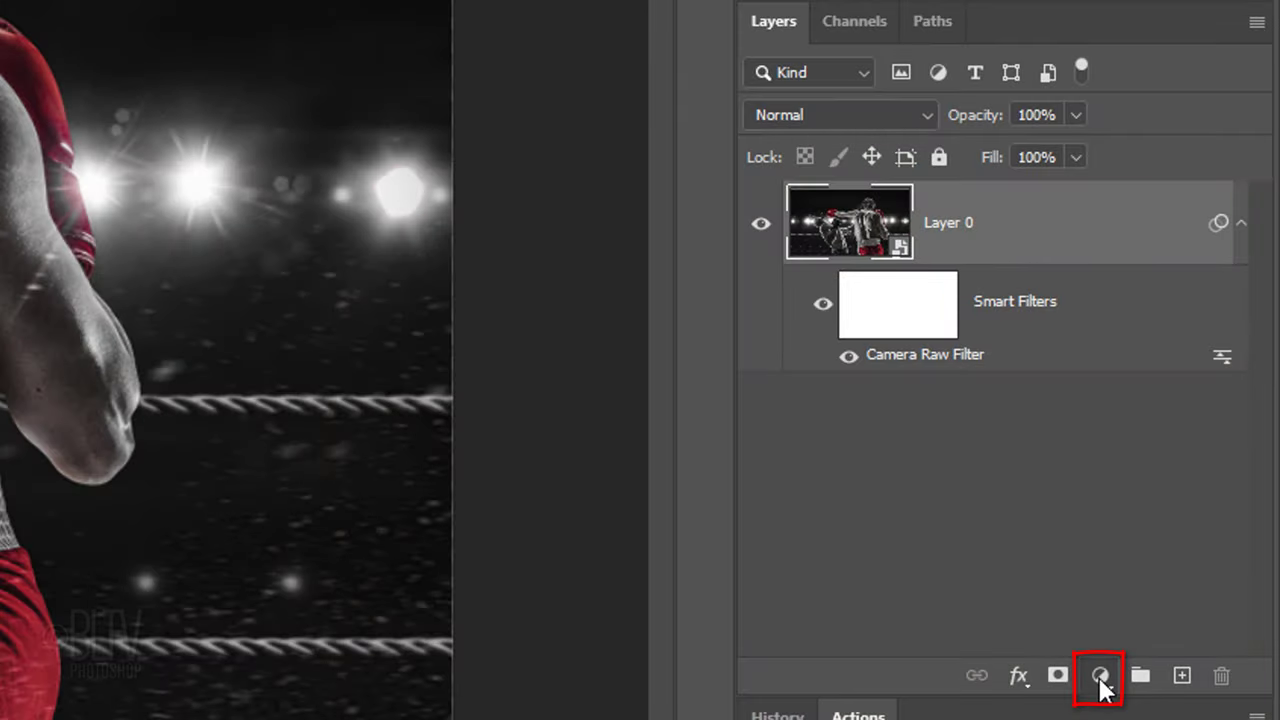
# Step: Add a Levels adjustment layer with black input 30 and white input 180
pyautogui.click(1100, 685)
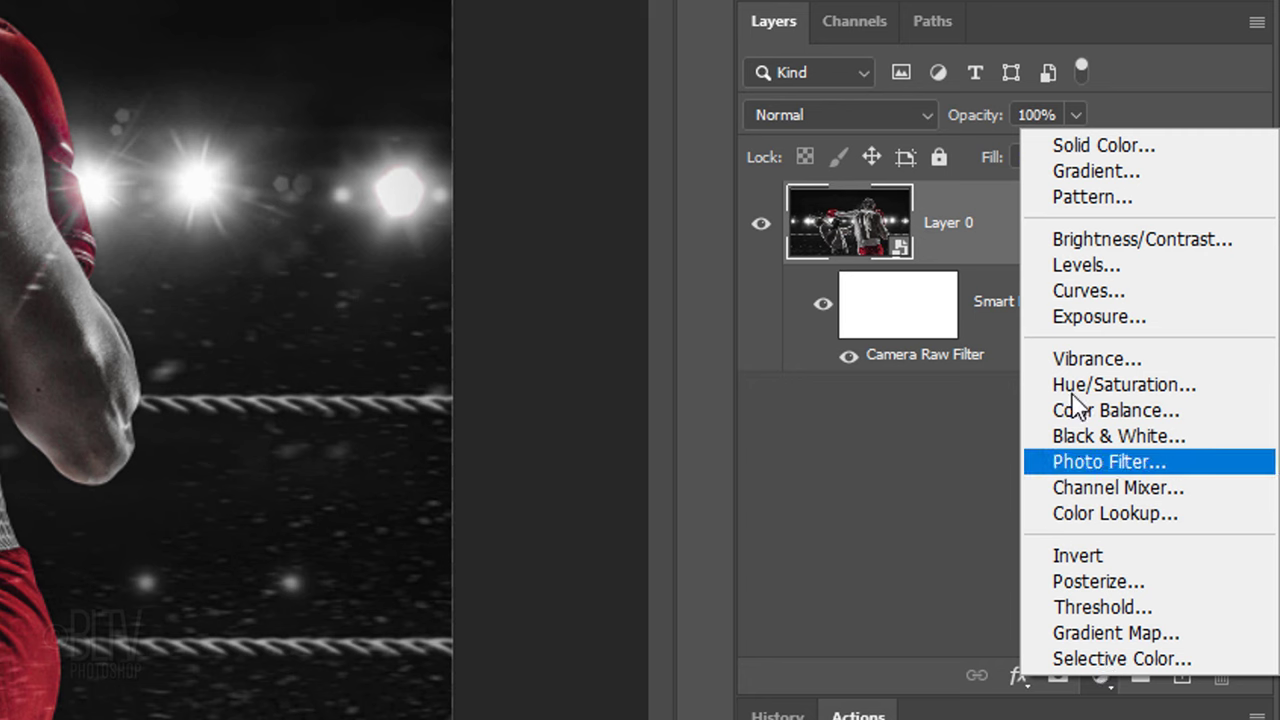
pyautogui.click(1082, 268)
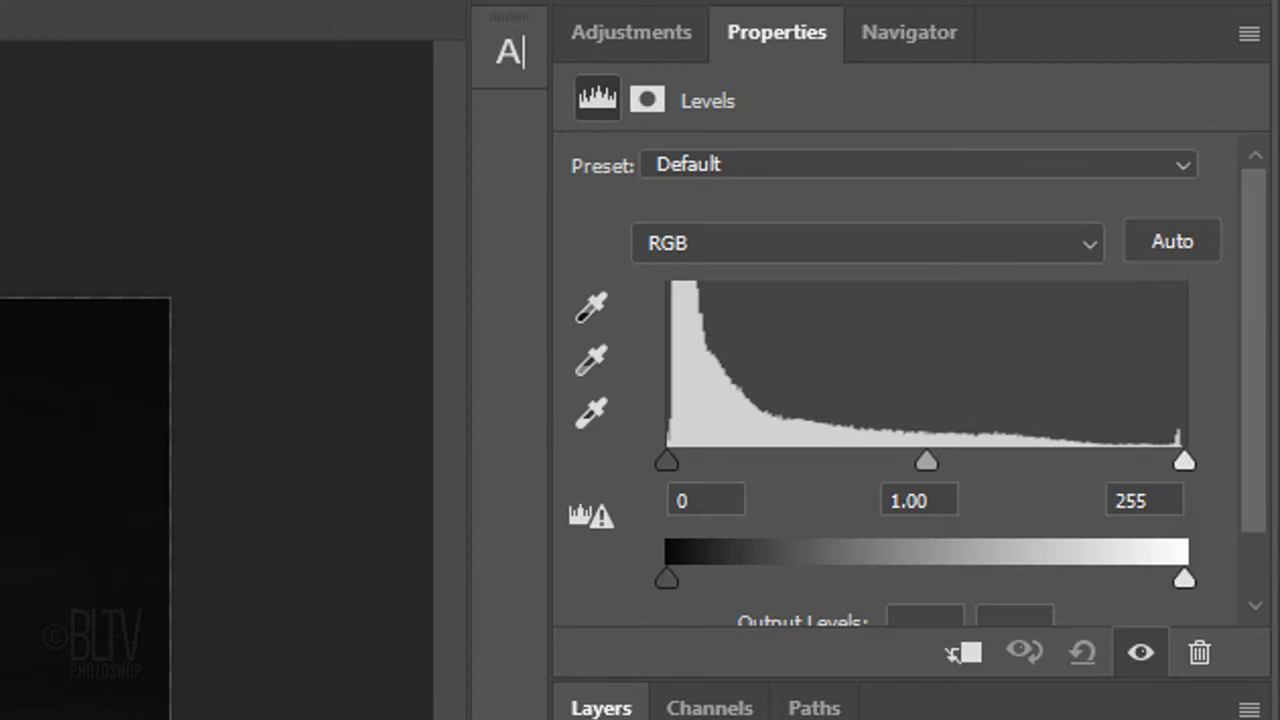
pyautogui.click(726, 500)
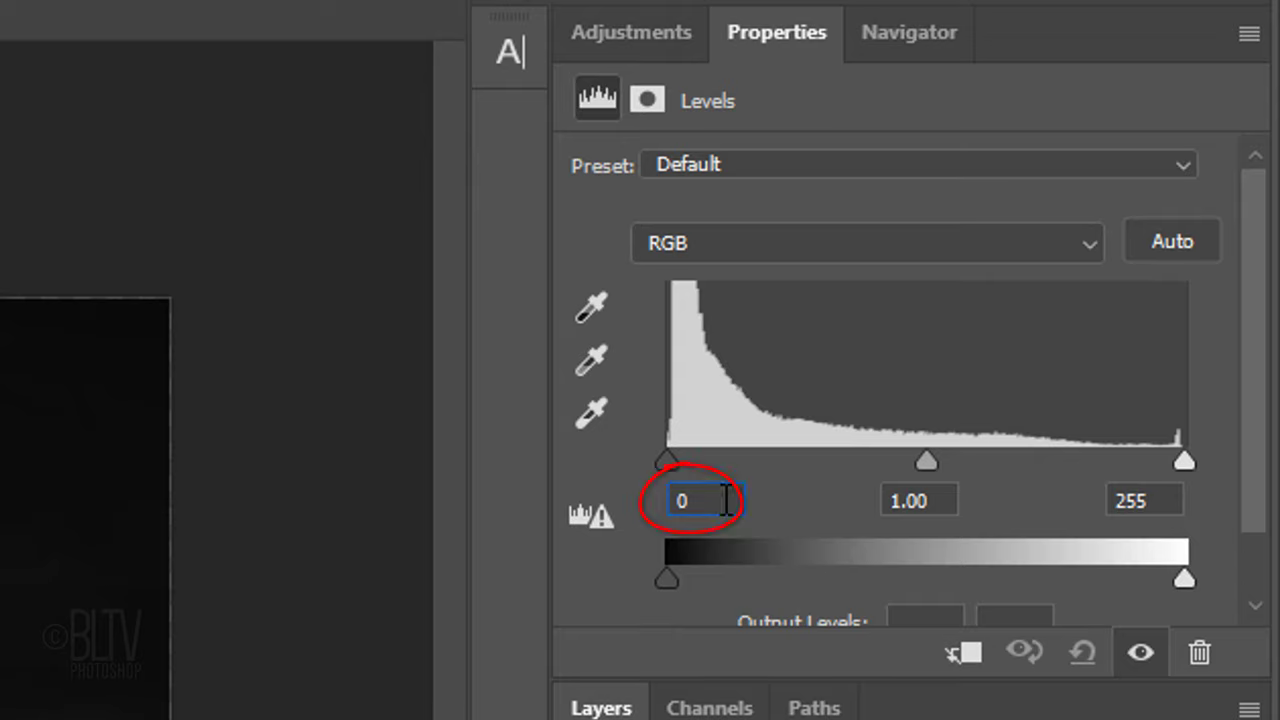
pyautogui.write('30')
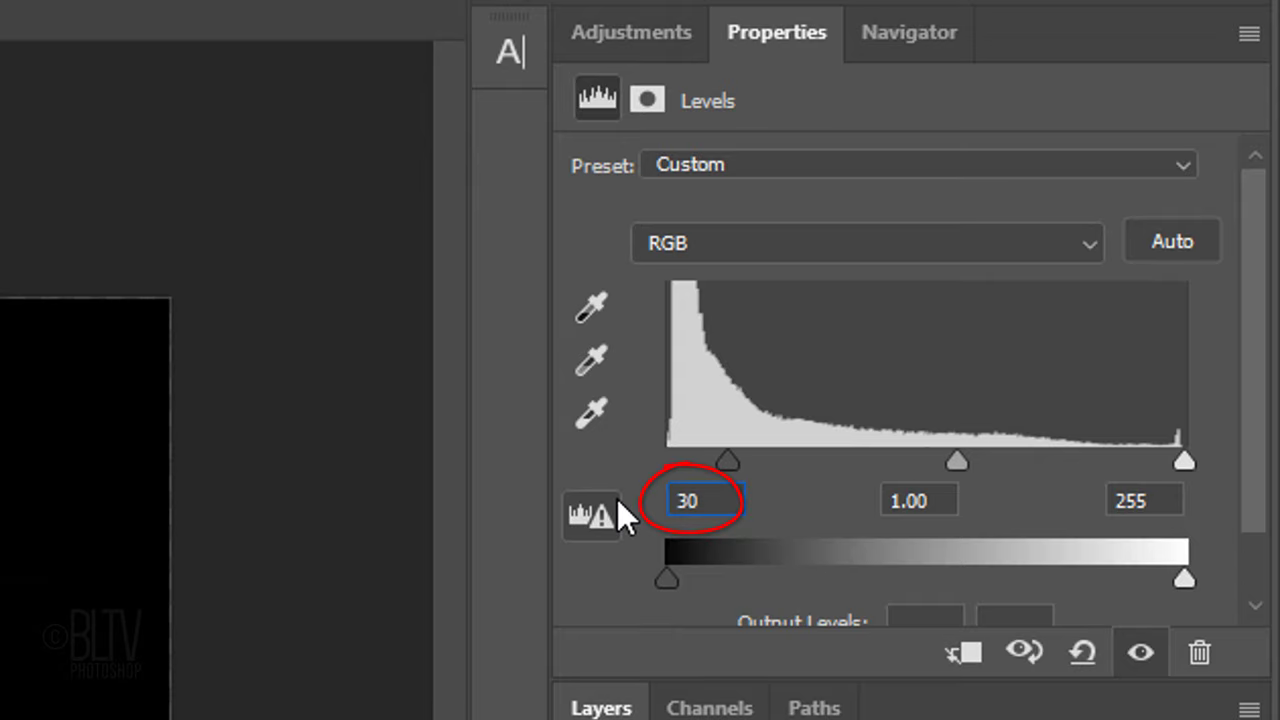
pyautogui.click(1150, 495)
pyautogui.write('180')
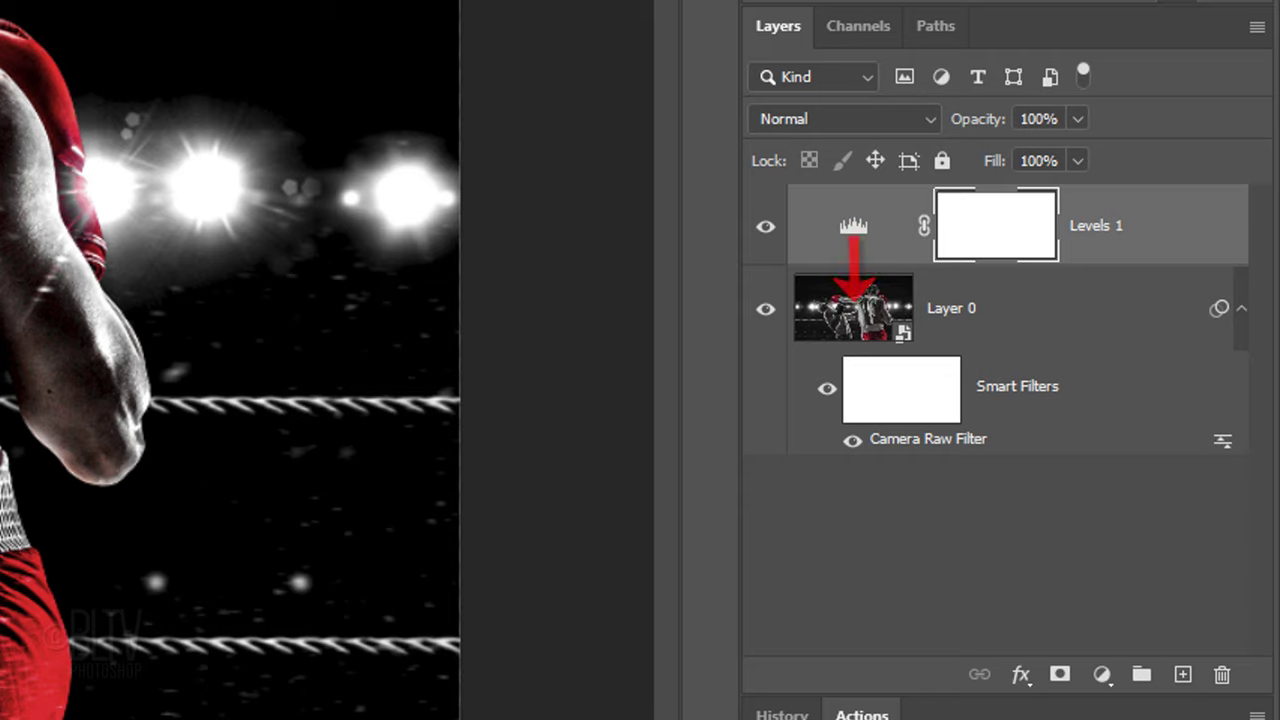
# Step: Add a black Layer 1 below Levels 1 and convert it to a smart object
pyautogui.keyDown('ctrl'); pyautogui.click(1183, 676); pyautogui.keyUp('ctrl')
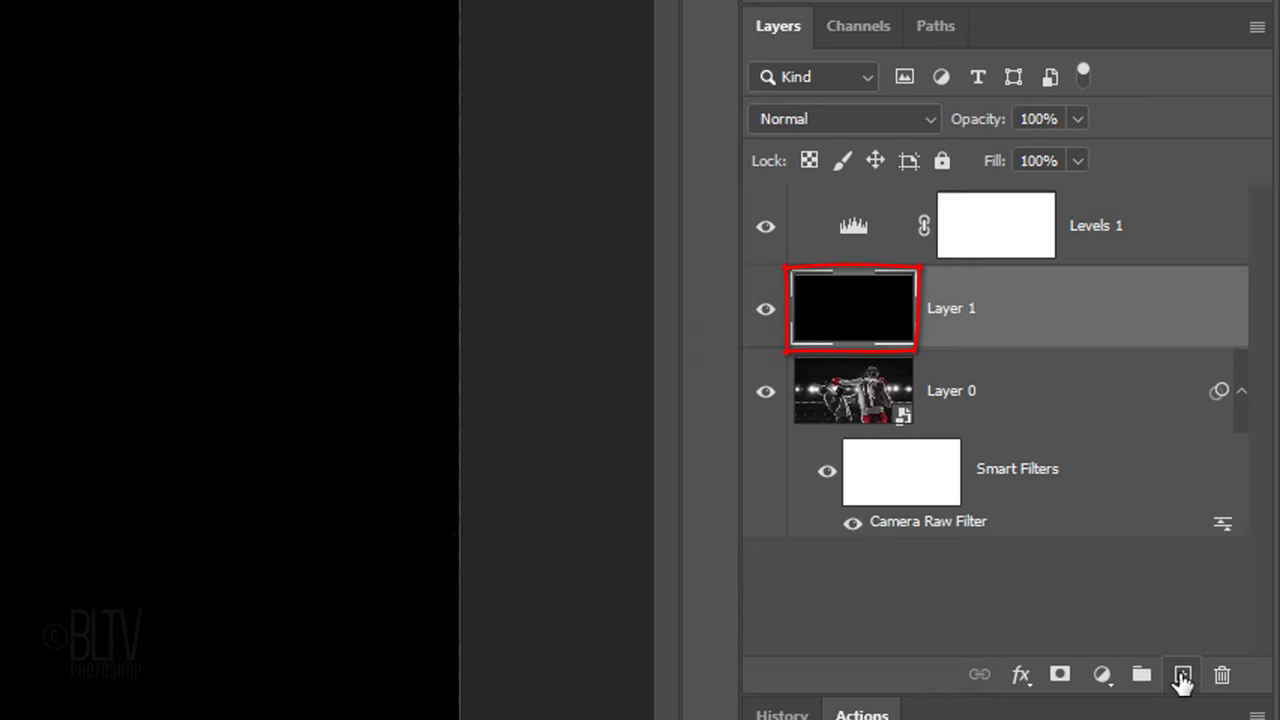
pyautogui.click(1257, 28)
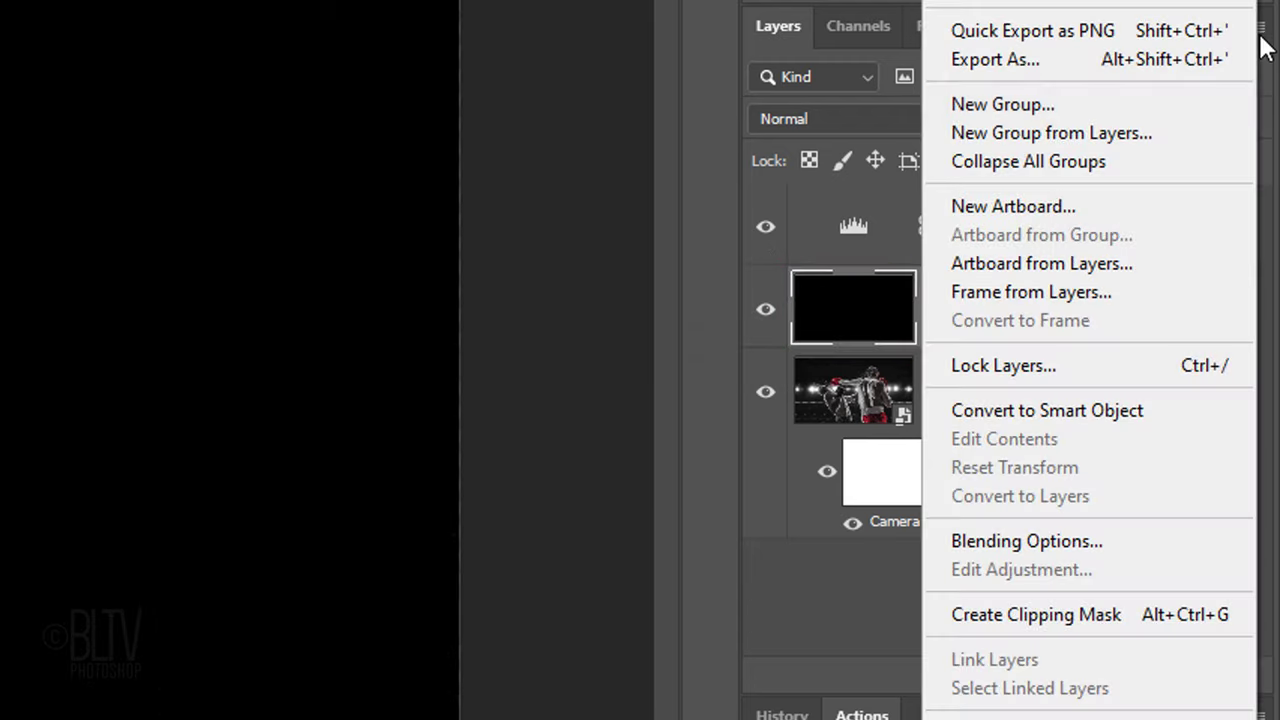
pyautogui.click(1033, 412)
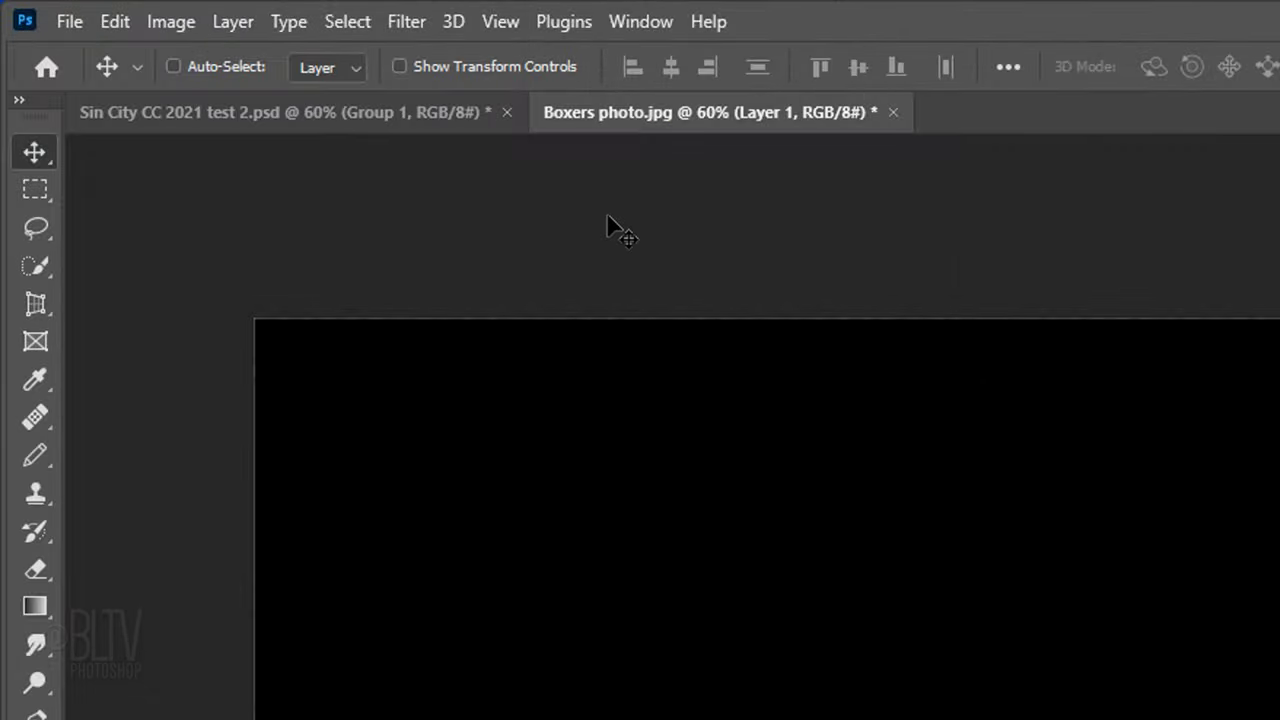
# Step: Apply Add Noise, Gaussian Blur, and a 60° 60-pixel Motion Blur to the black layer
pyautogui.click(414, 26)
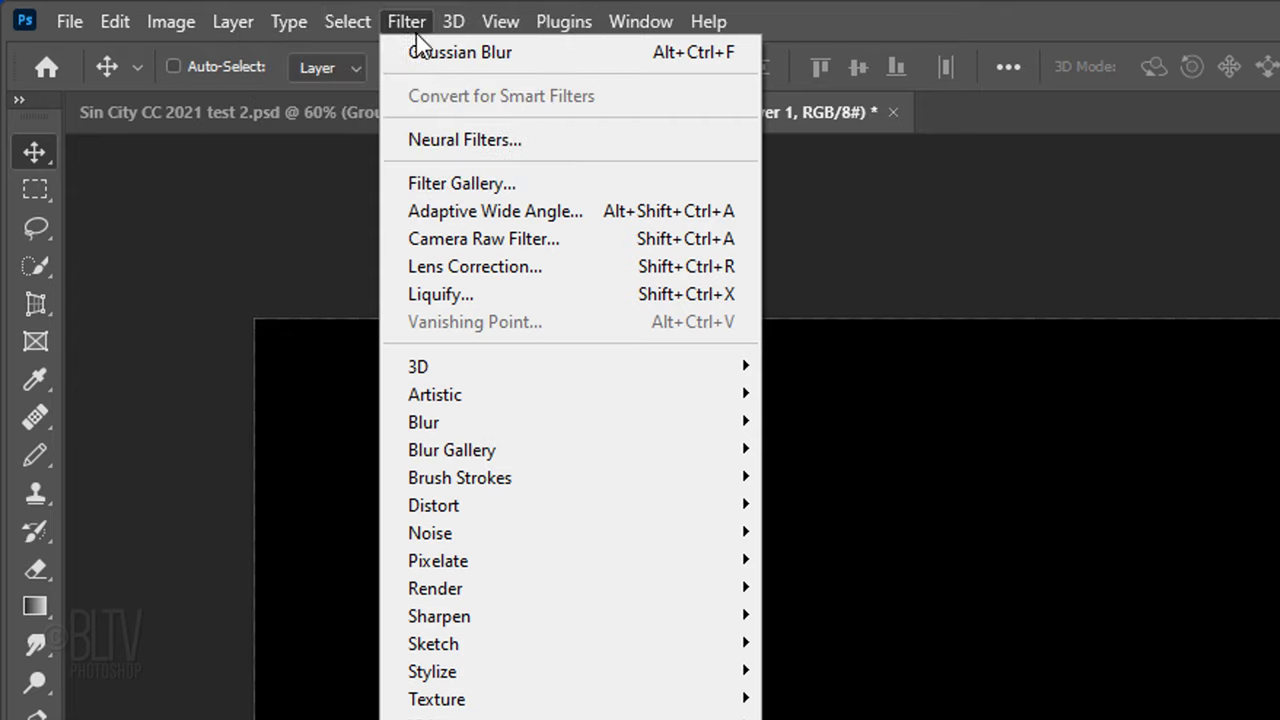
pyautogui.moveTo(462, 530)
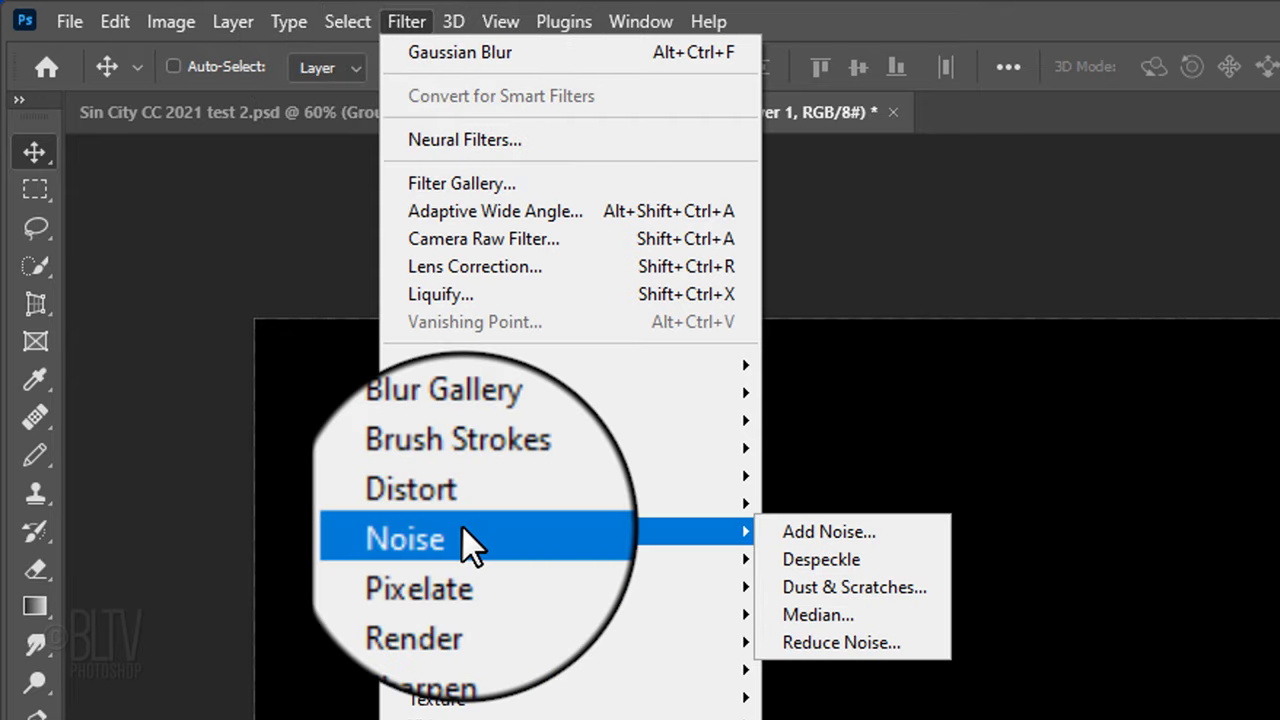
pyautogui.click(814, 529)
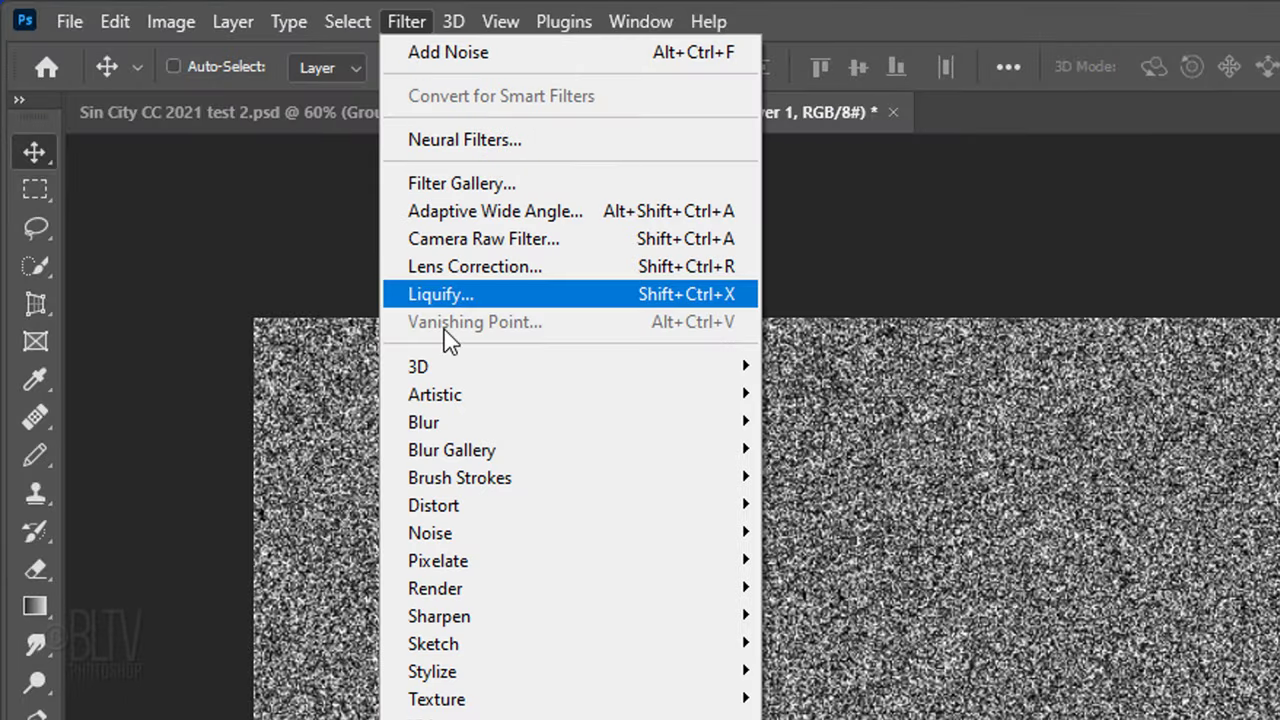
pyautogui.moveTo(455, 422)
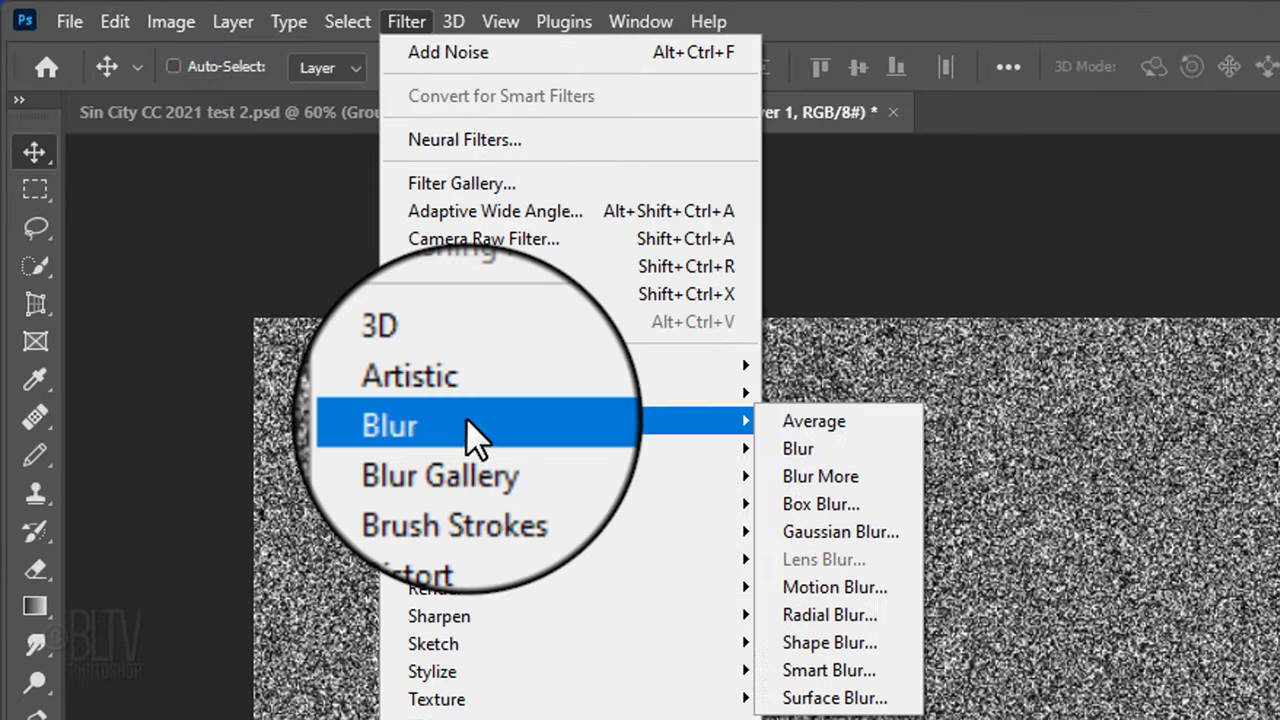
pyautogui.click(824, 531)
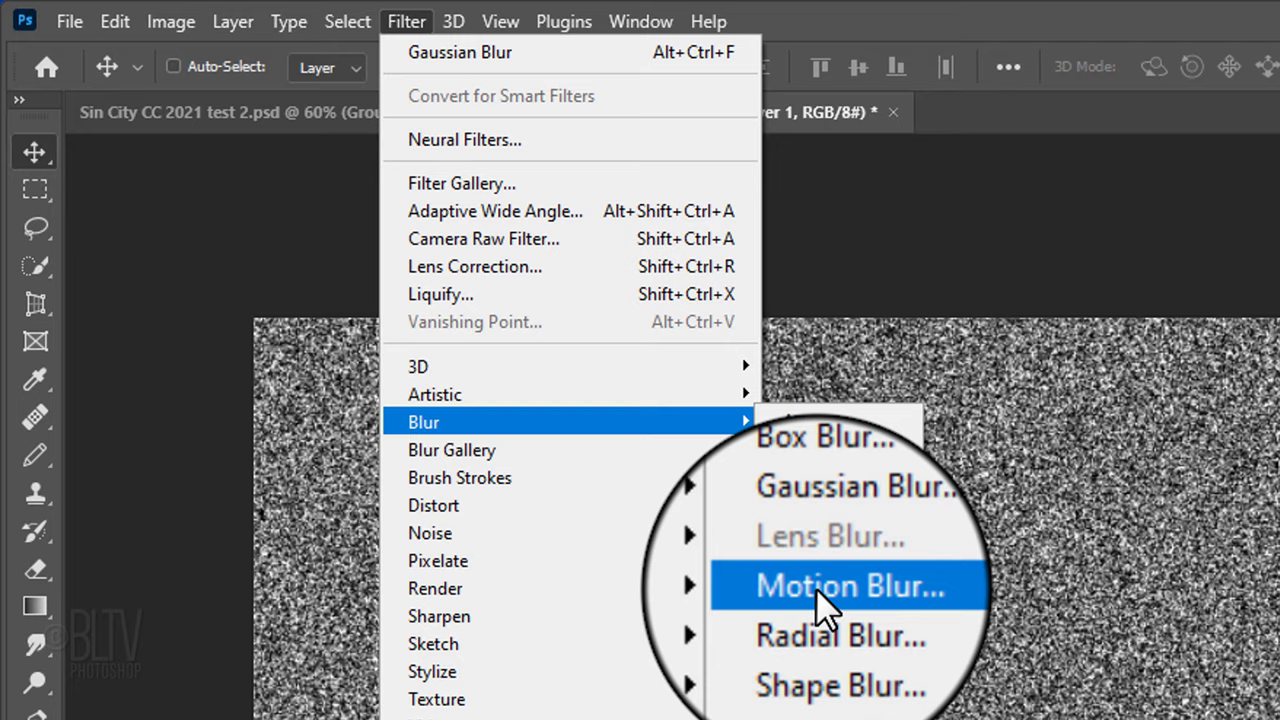
pyautogui.click(812, 505)
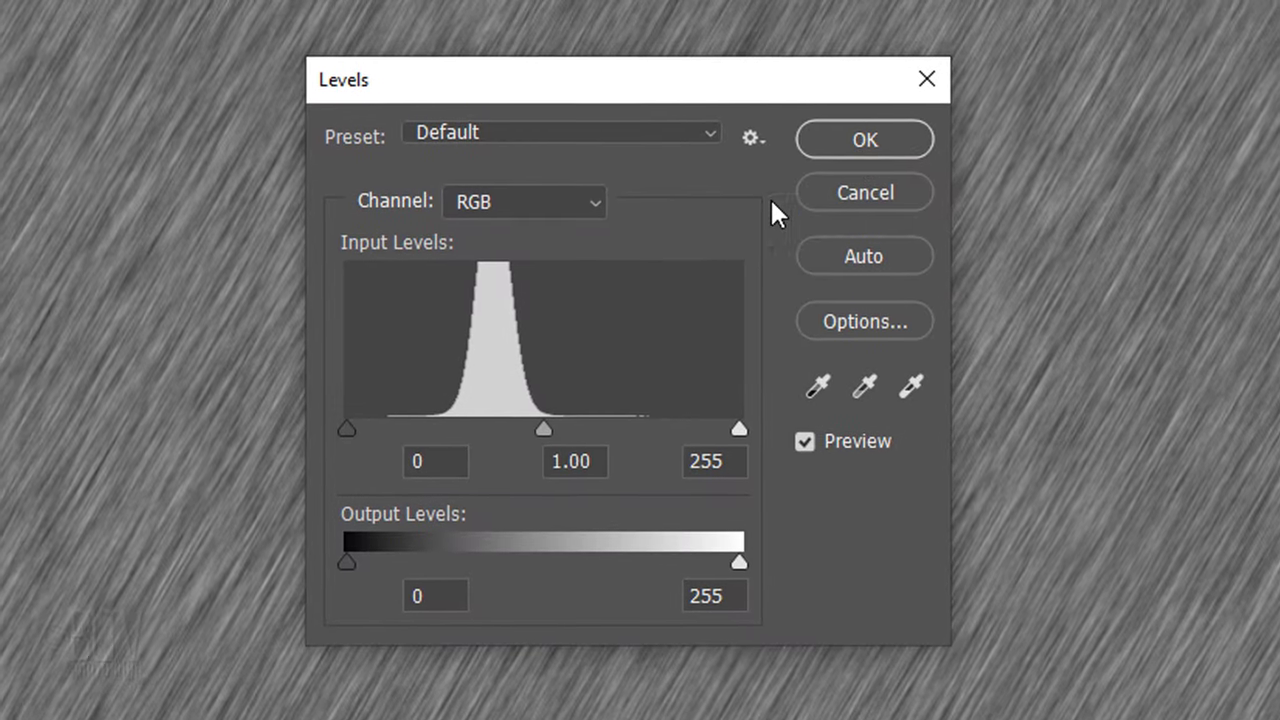
# Step: Apply Levels to the rain layer with input black 100 and white 130
pyautogui.click(451, 445)
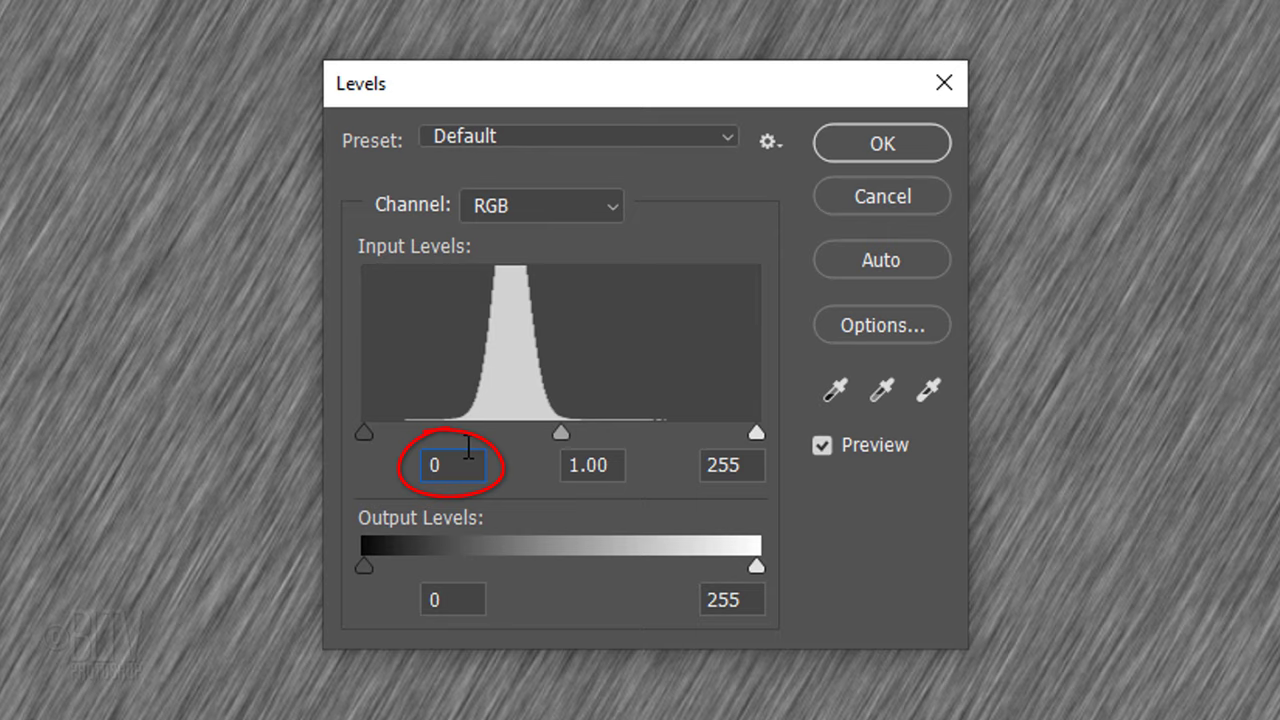
pyautogui.write('100')
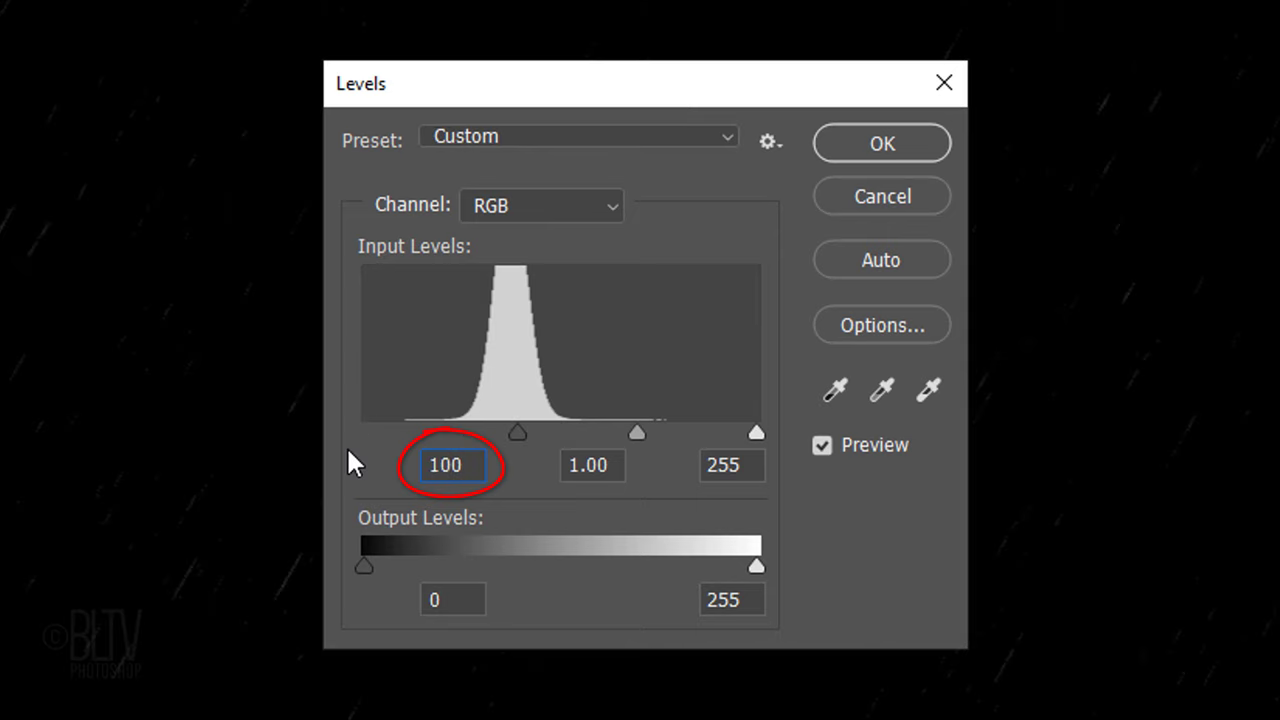
pyautogui.doubleClick(749, 468)
pyautogui.write('130')
pyautogui.click(868, 143)
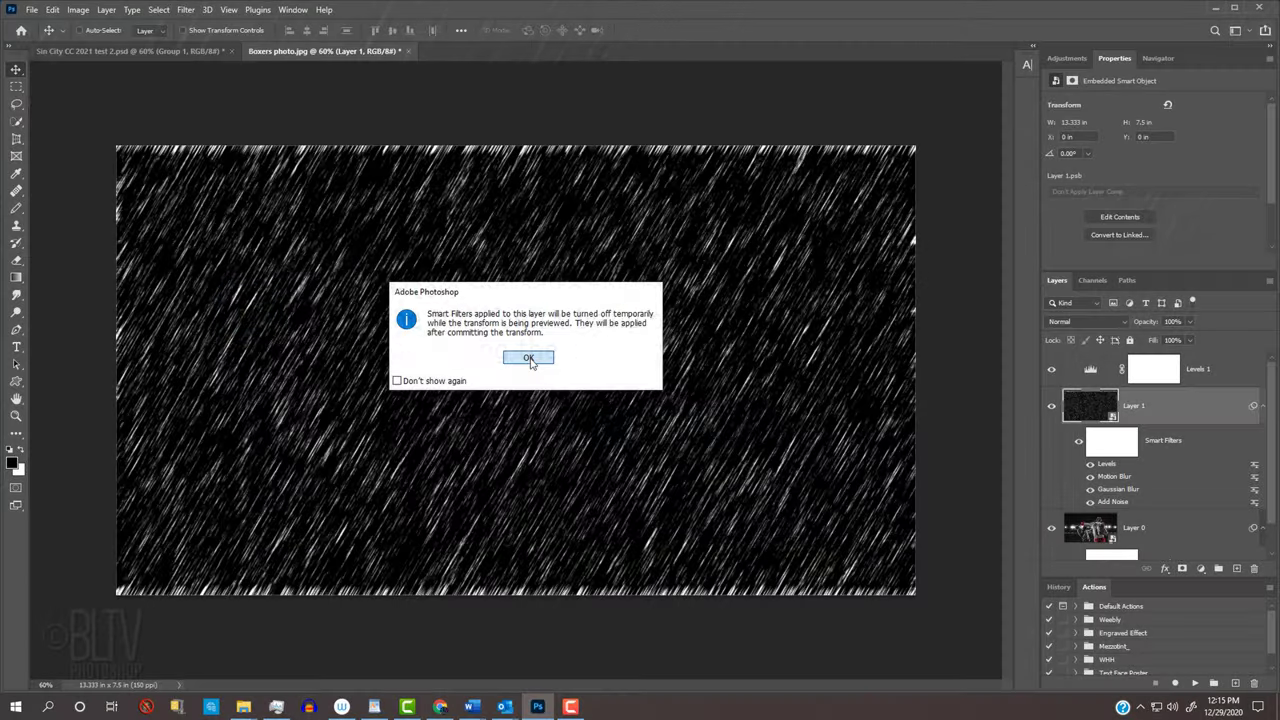
# Step: Scale the rain layer to 110% width and height
pyautogui.click(636, 435)
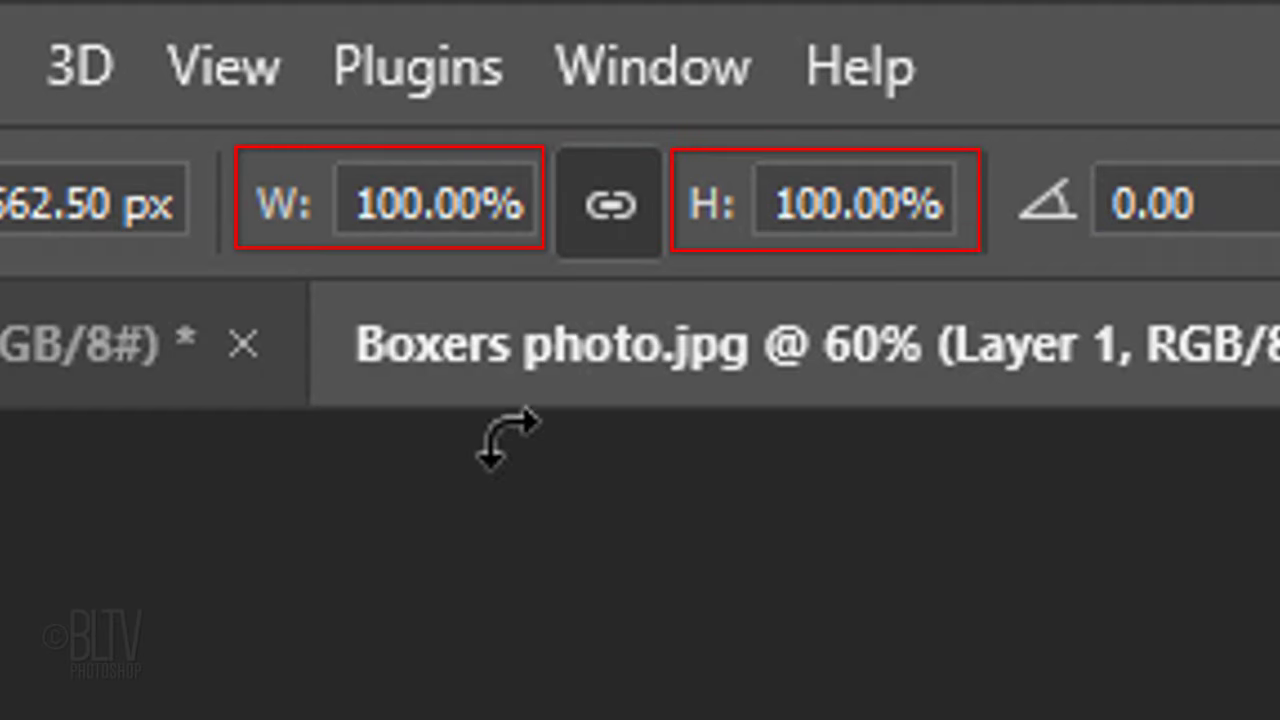
pyautogui.click(427, 212)
pyautogui.doubleClick(427, 212)
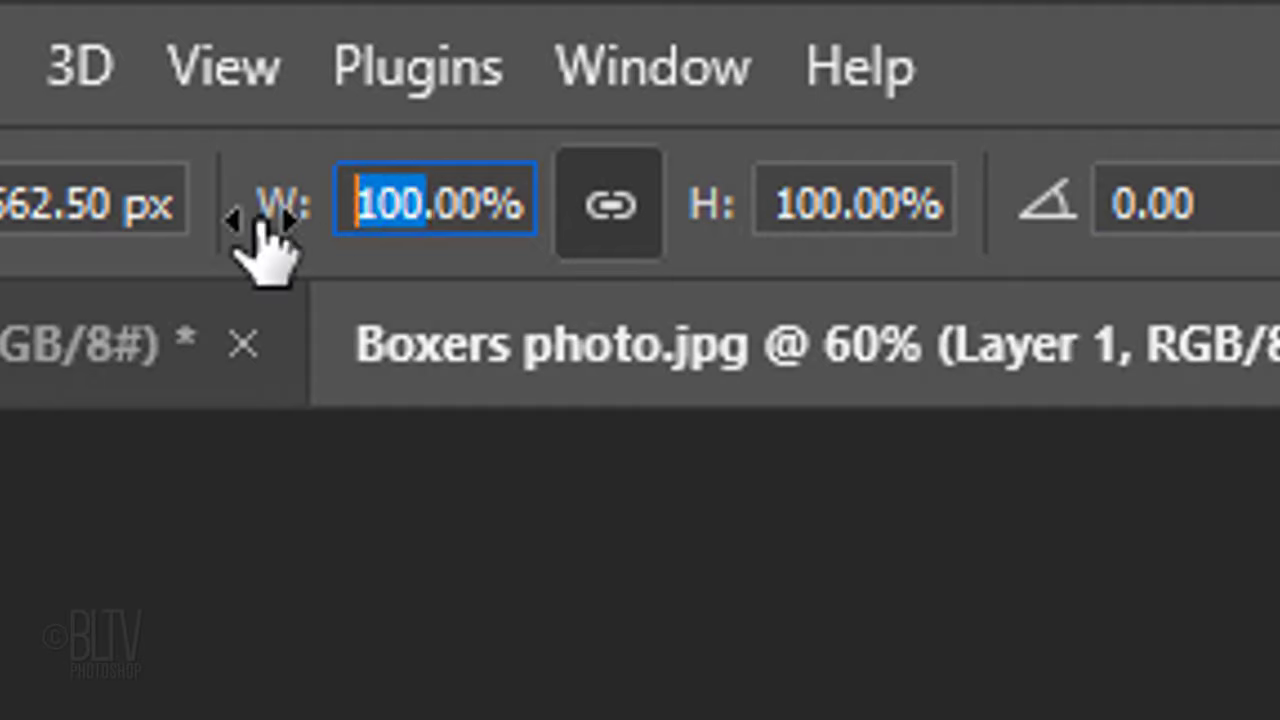
pyautogui.write('110')
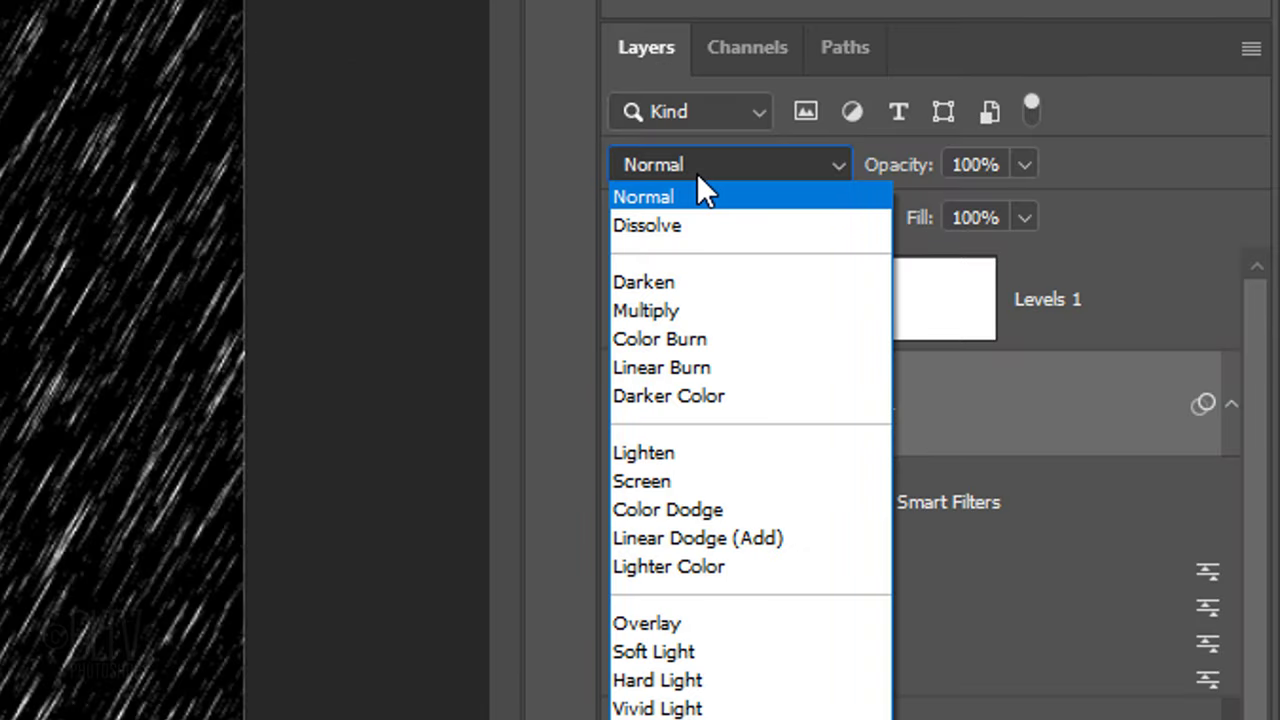
# Step: Set the rain layer to Lighten blend mode at 30% opacity
pyautogui.click(648, 460)
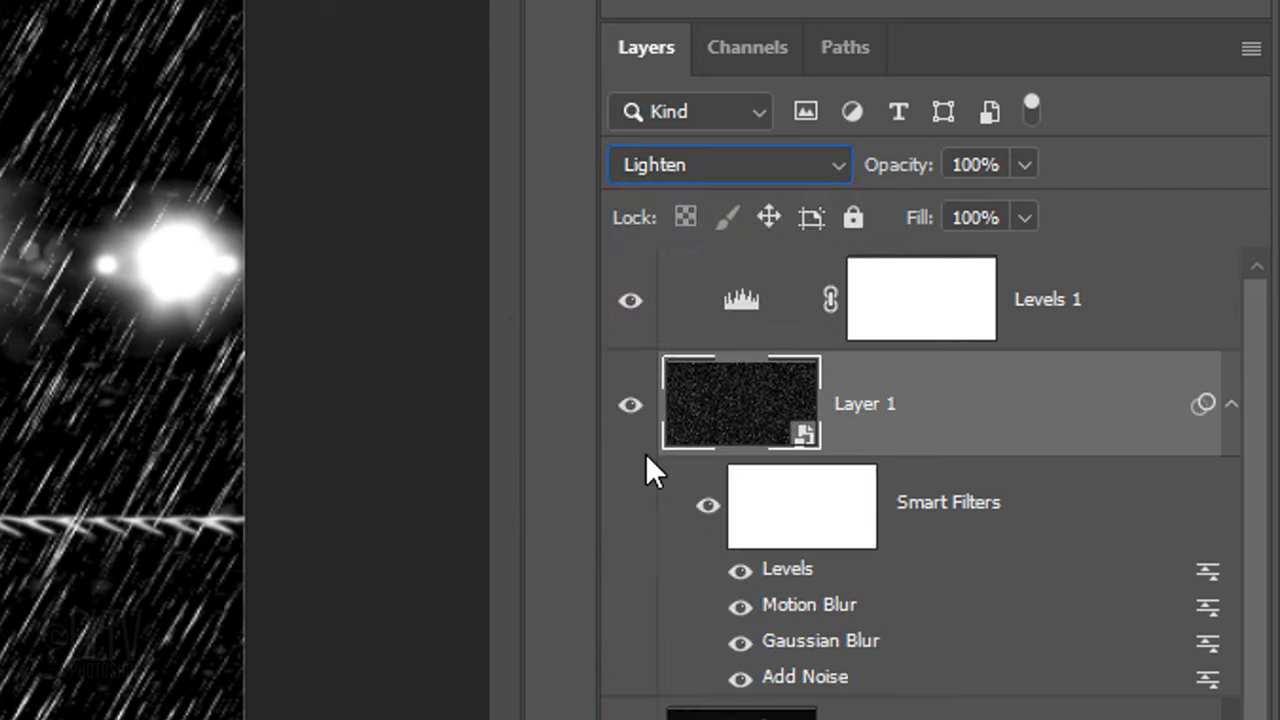
pyautogui.click(980, 164)
pyautogui.write('30')
pyautogui.press('Return')
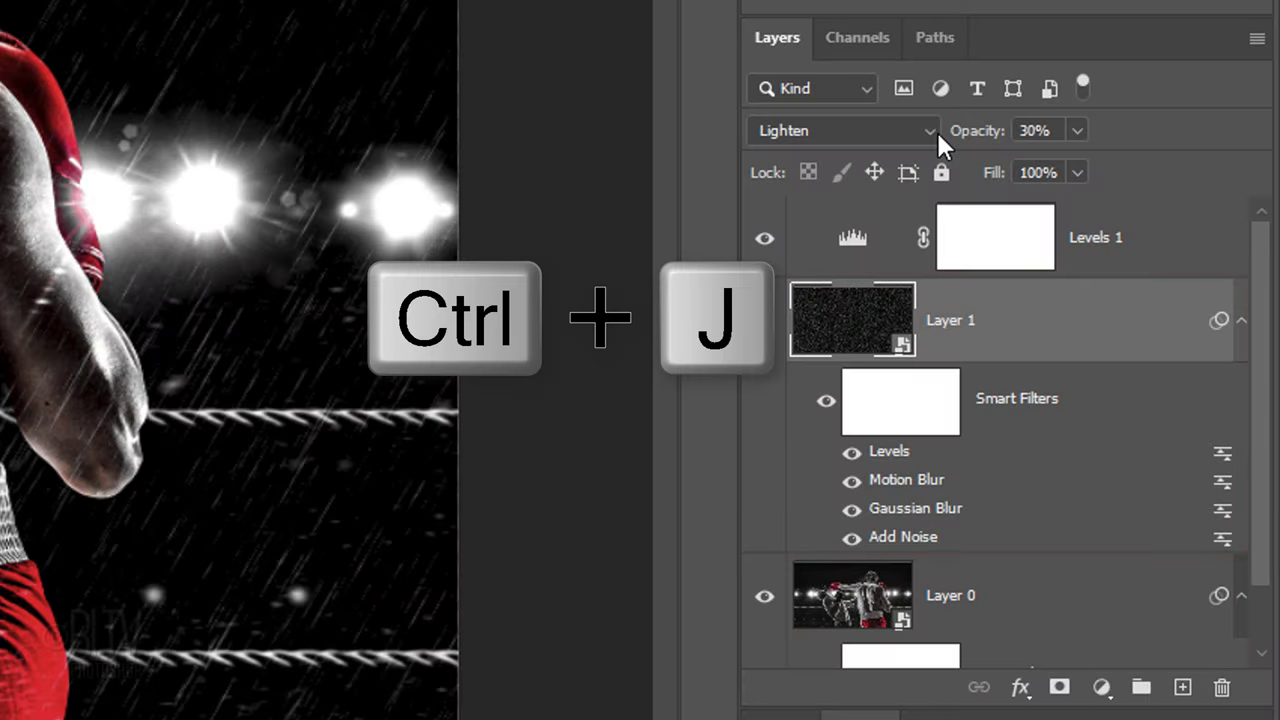
# Step: Duplicate the rain layer and scale the copy to 200% width and height
pyautogui.hotkey('ctrl', 'j')
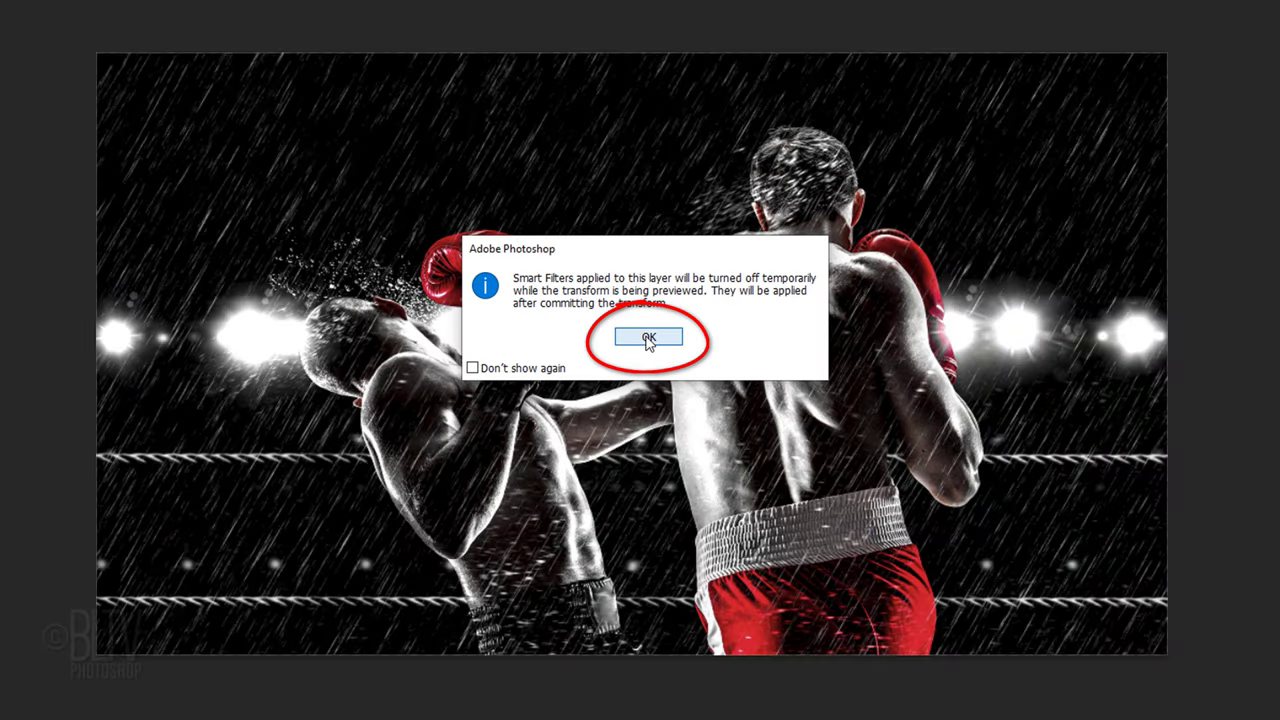
pyautogui.click(648, 338)
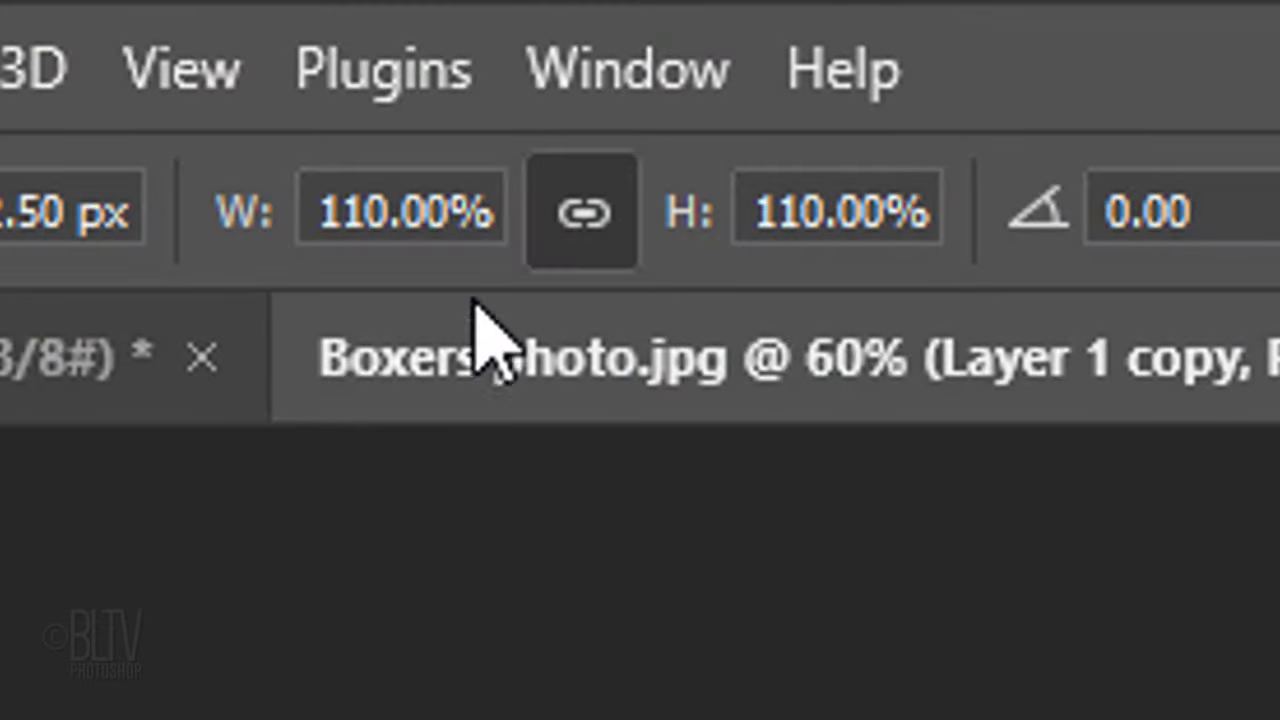
pyautogui.click(414, 210)
pyautogui.press('BackSpace')
pyautogui.press('BackSpace')
pyautogui.press('BackSpace')
pyautogui.write('200')
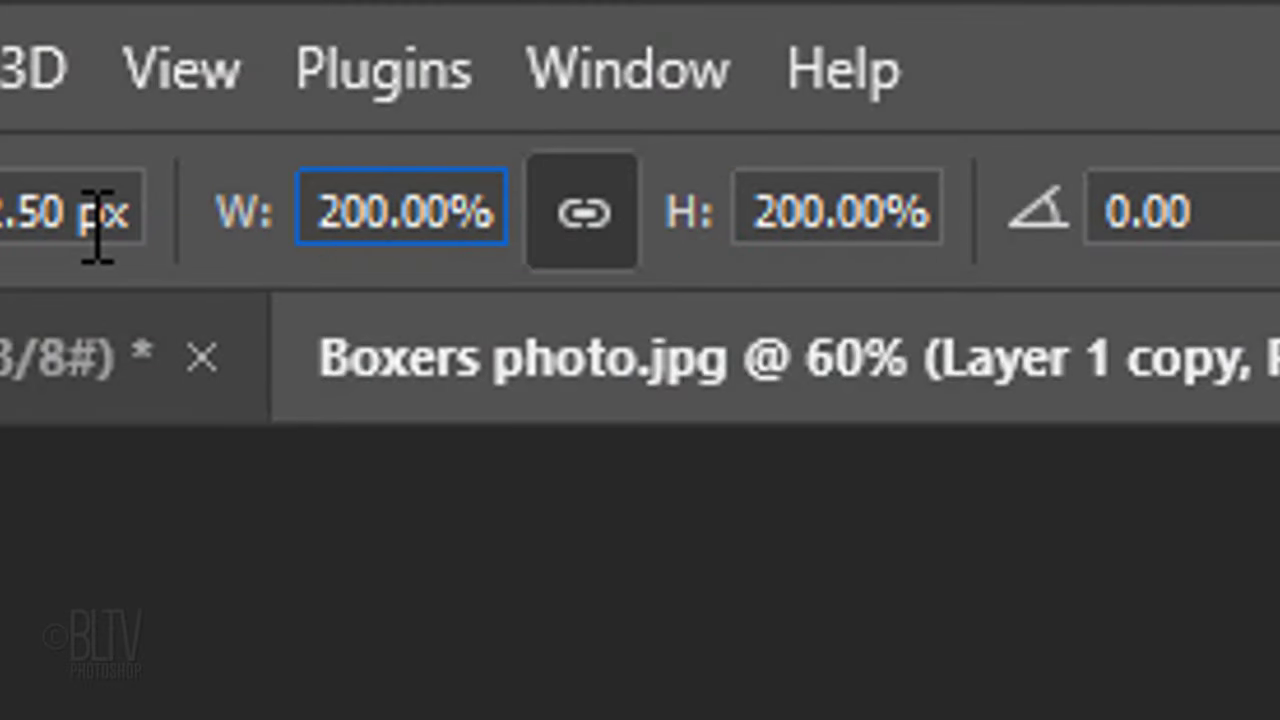
pyautogui.press('Return')
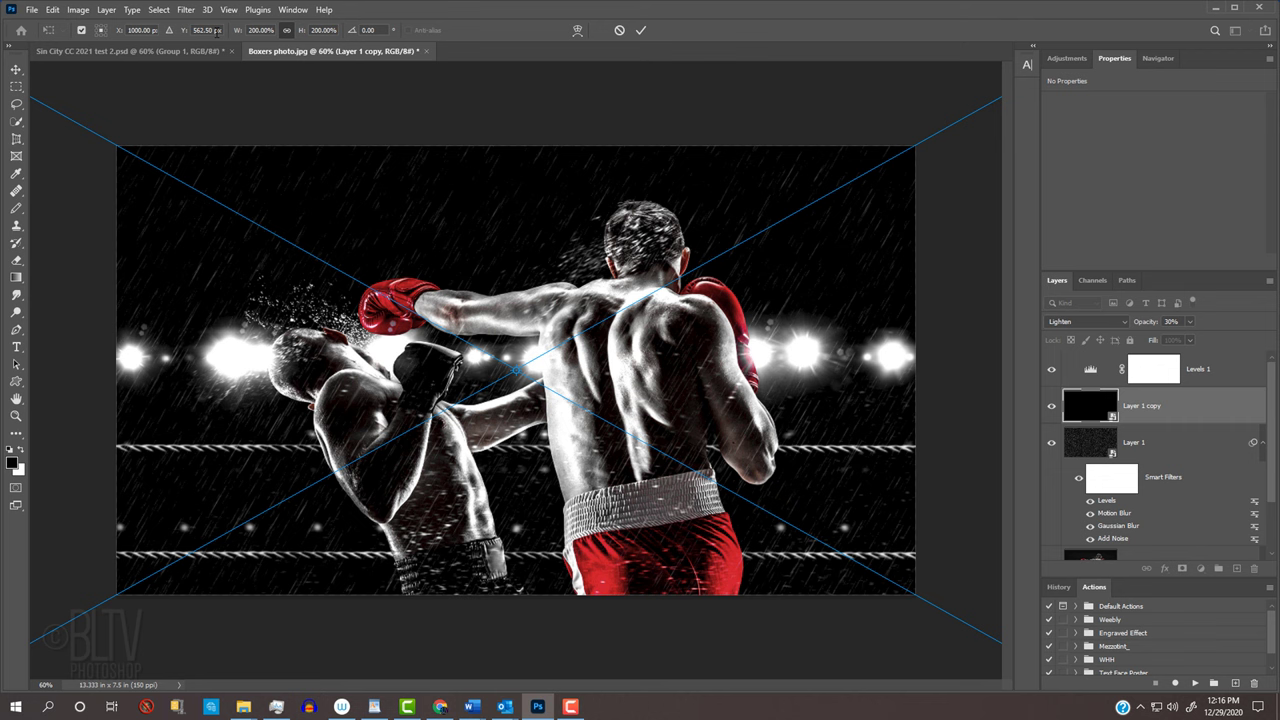
pyautogui.press('Return')
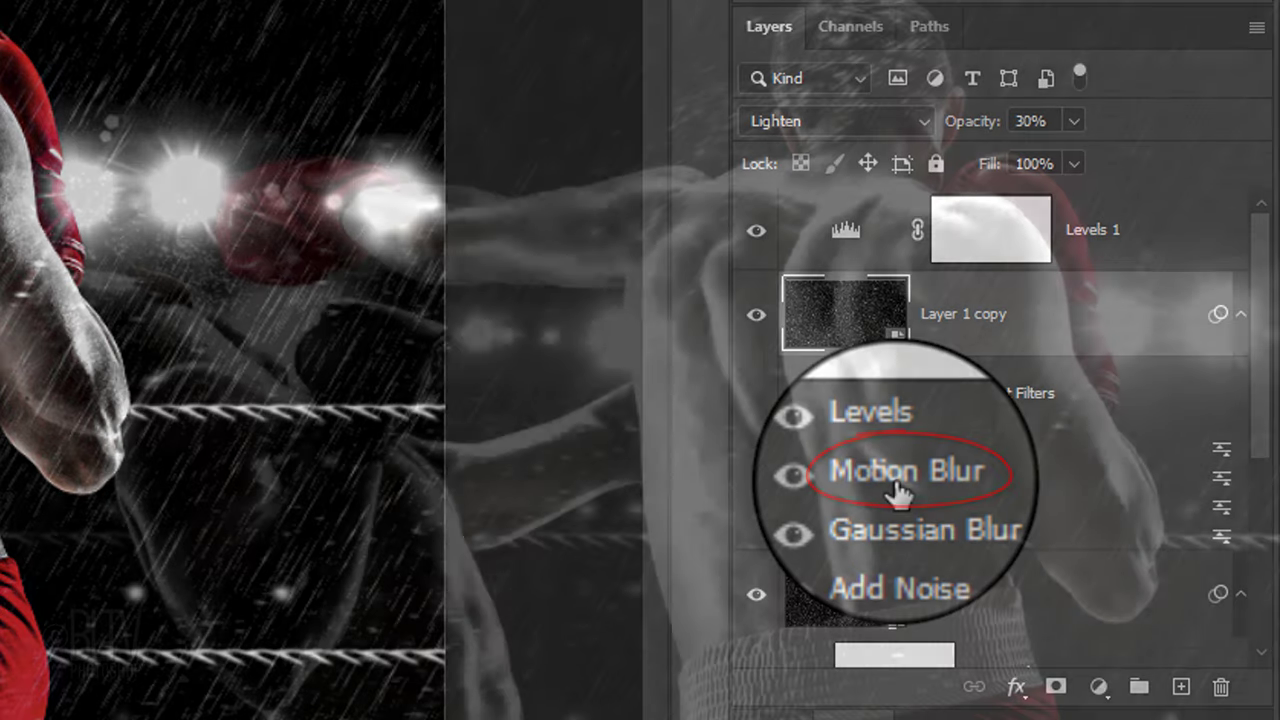
# Step: Change the Motion Blur smart filter on Layer 1 copy to a 150-pixel distance at 60°
pyautogui.doubleClick(896, 480)
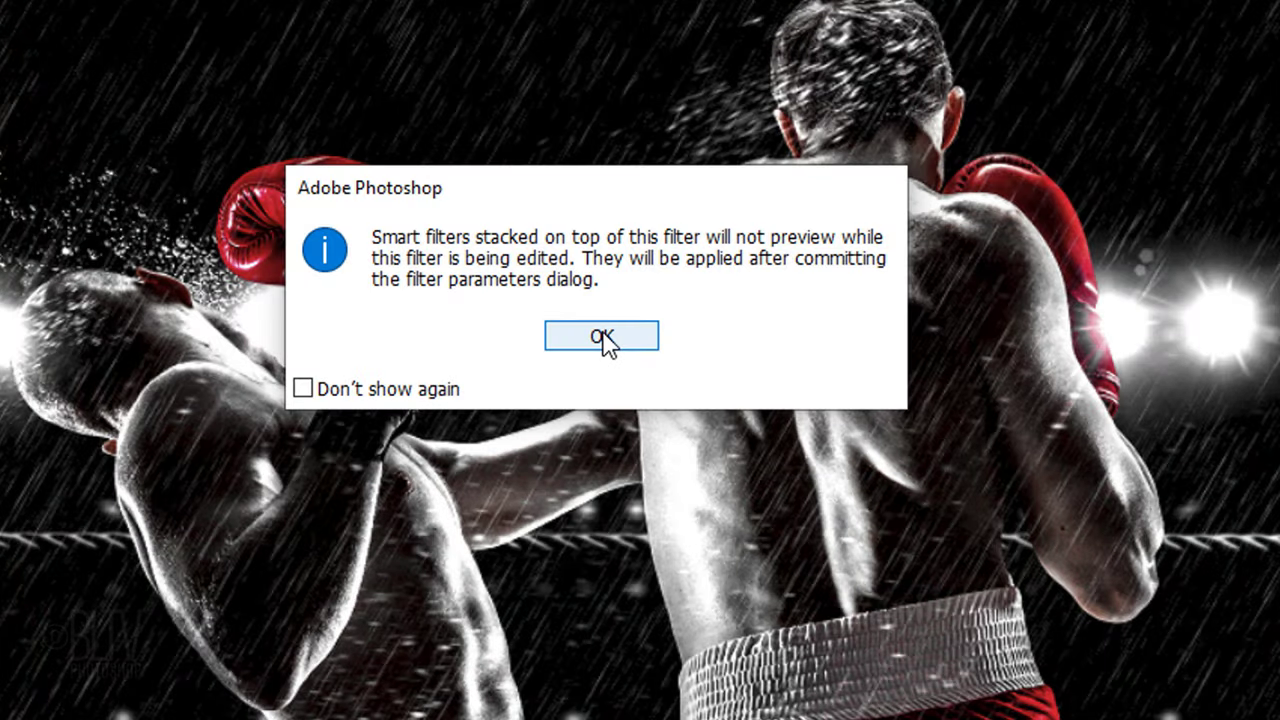
pyautogui.click(603, 338)
pyautogui.doubleClick(643, 567)
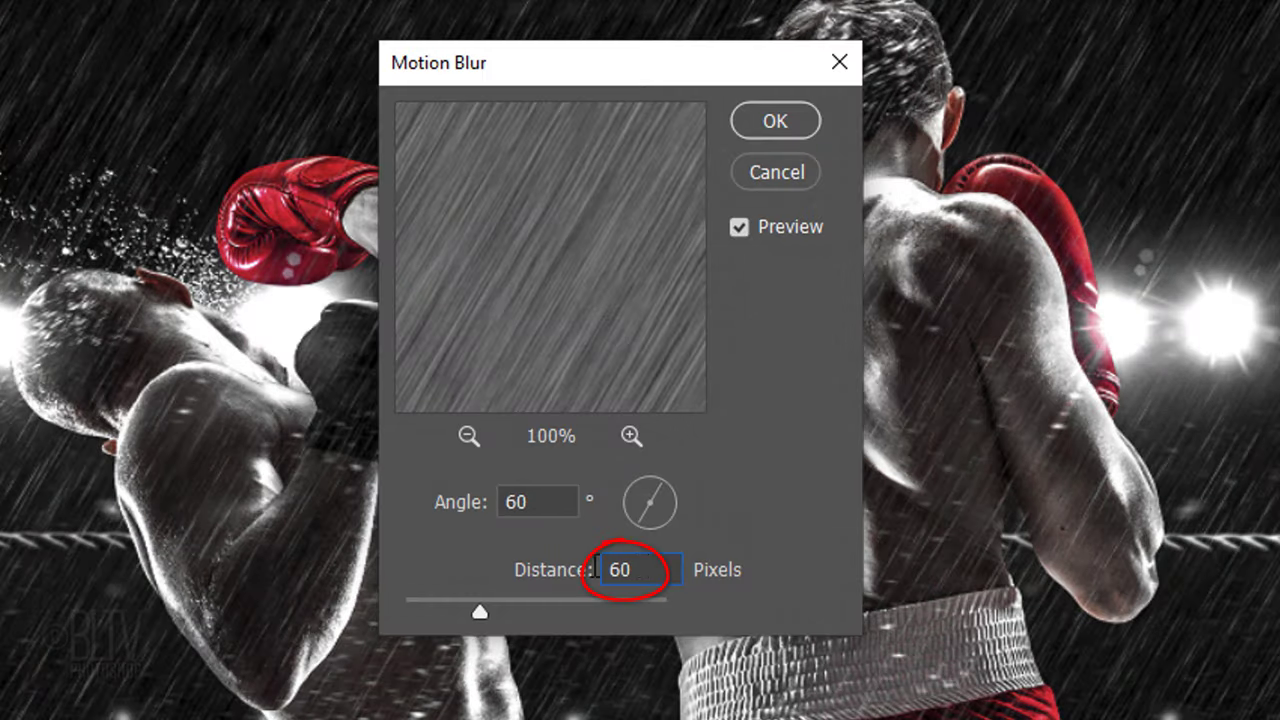
pyautogui.write('150')
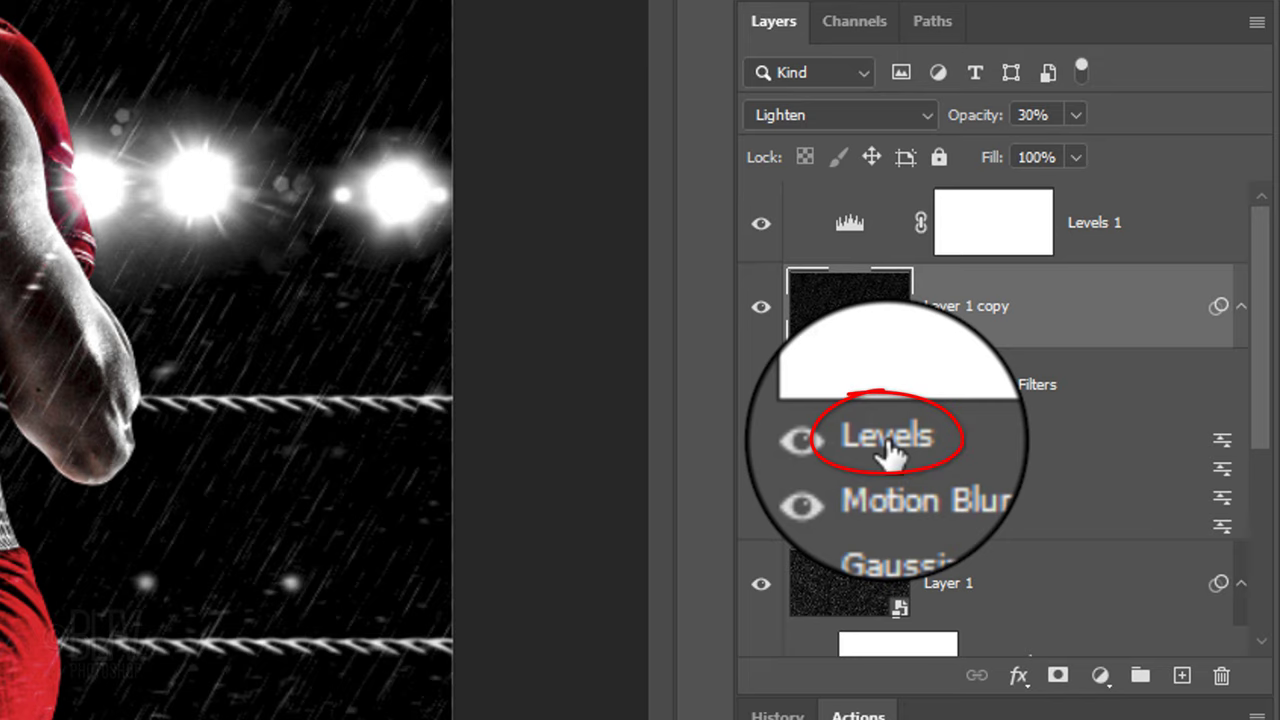
# Step: Set Layer 1 copy's Levels smart filter input levels to 108 black and 110 white
pyautogui.doubleClick(890, 452)
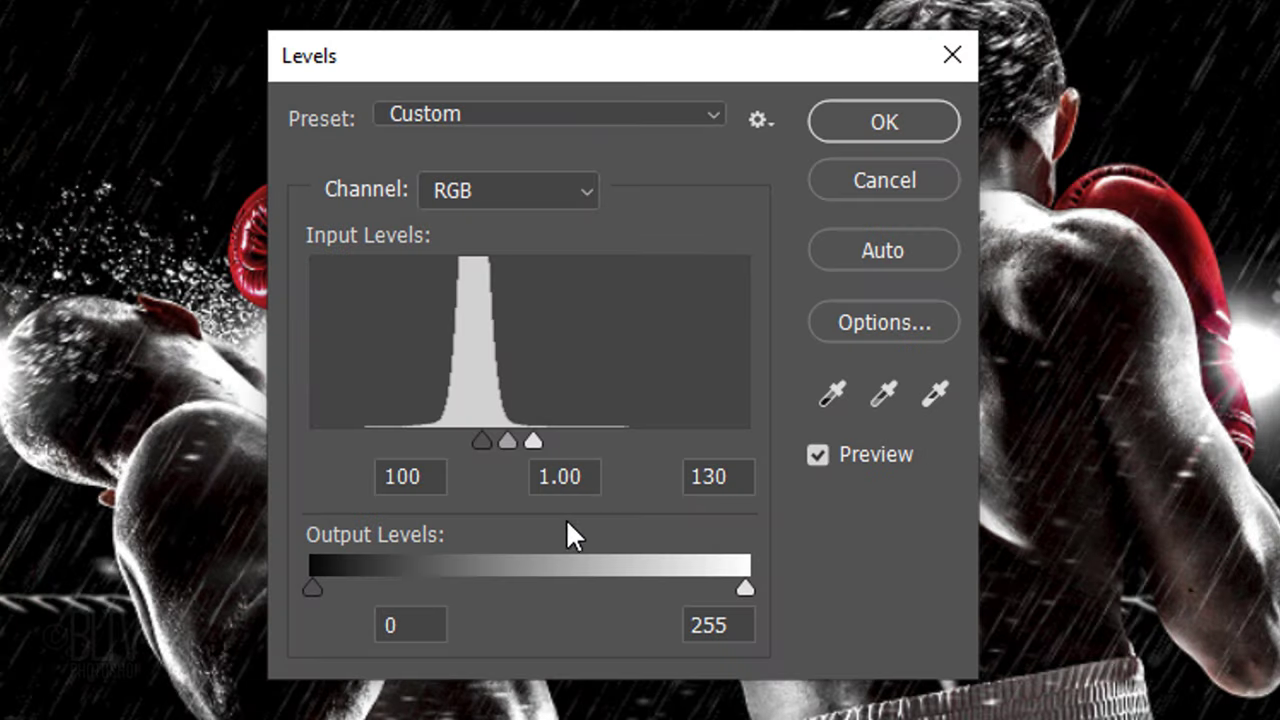
pyautogui.click(425, 478)
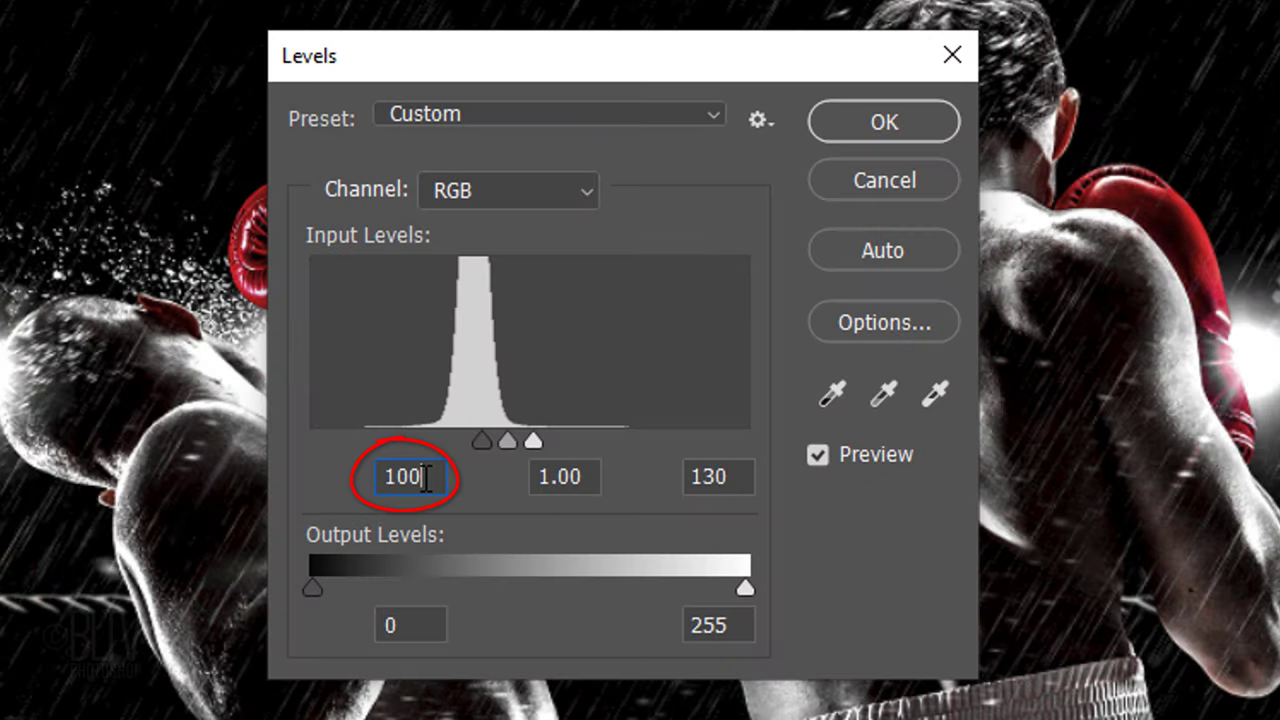
pyautogui.moveTo(425, 478); pyautogui.dragTo(354, 486)
pyautogui.write('108')
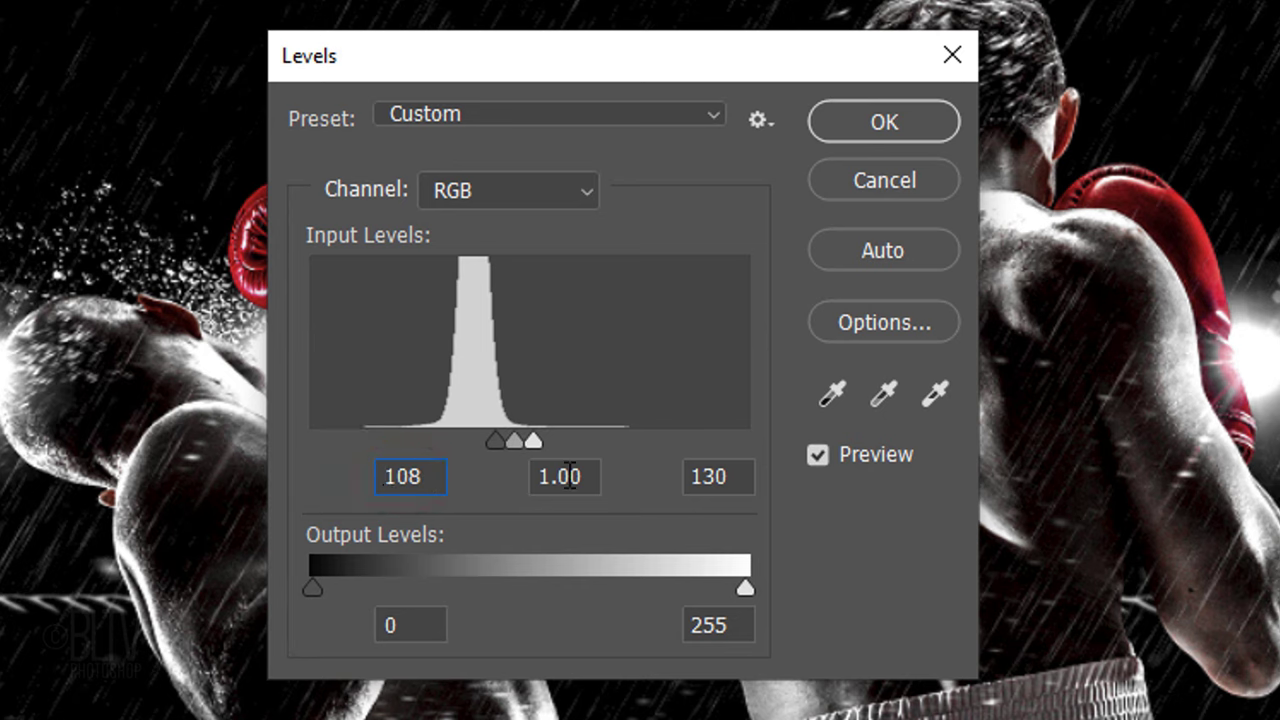
pyautogui.click(745, 473)
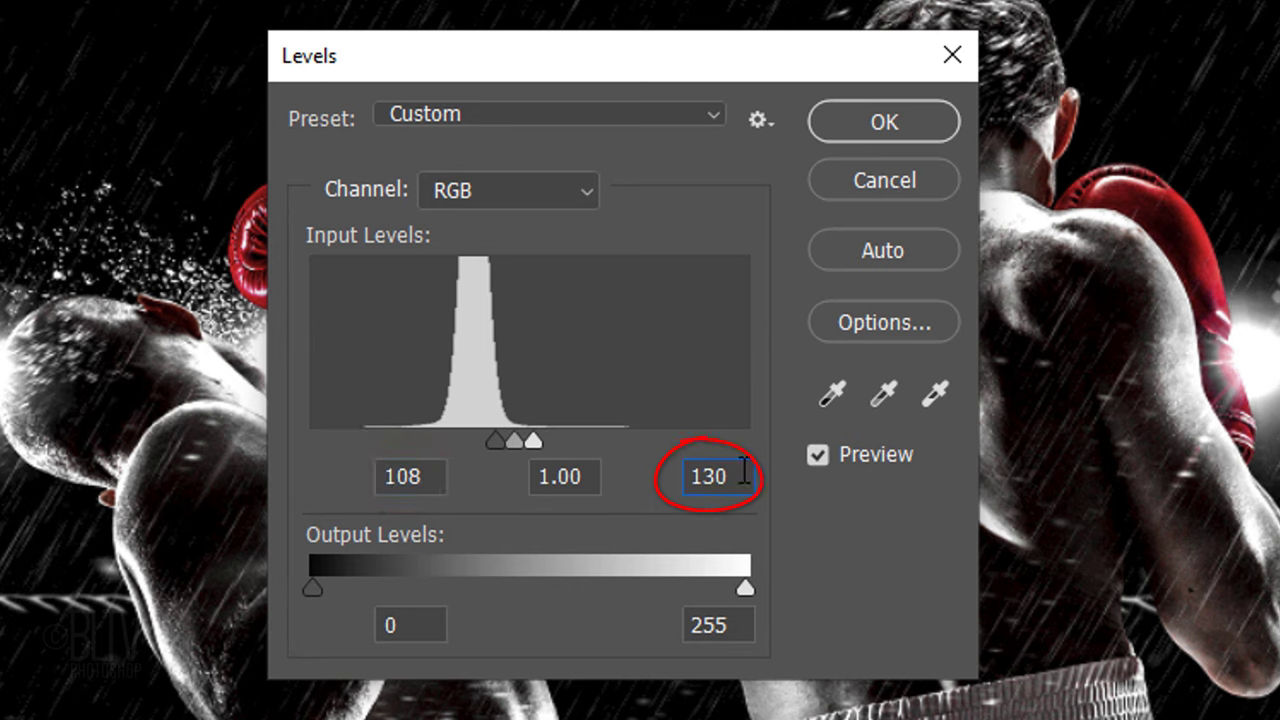
pyautogui.write('110')
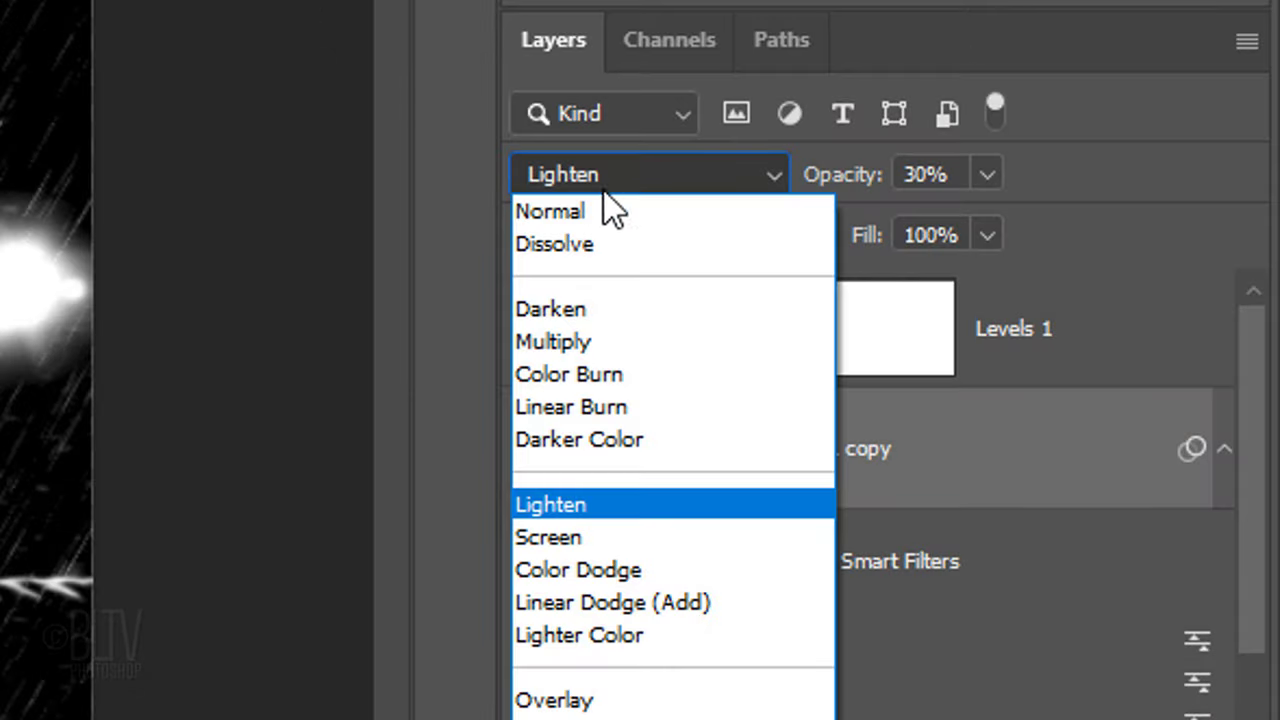
# Step: Reset Layer 1 copy to Normal blend at 100% opacity and convert it to a smart object
pyautogui.click(549, 212)
pyautogui.click(987, 174)
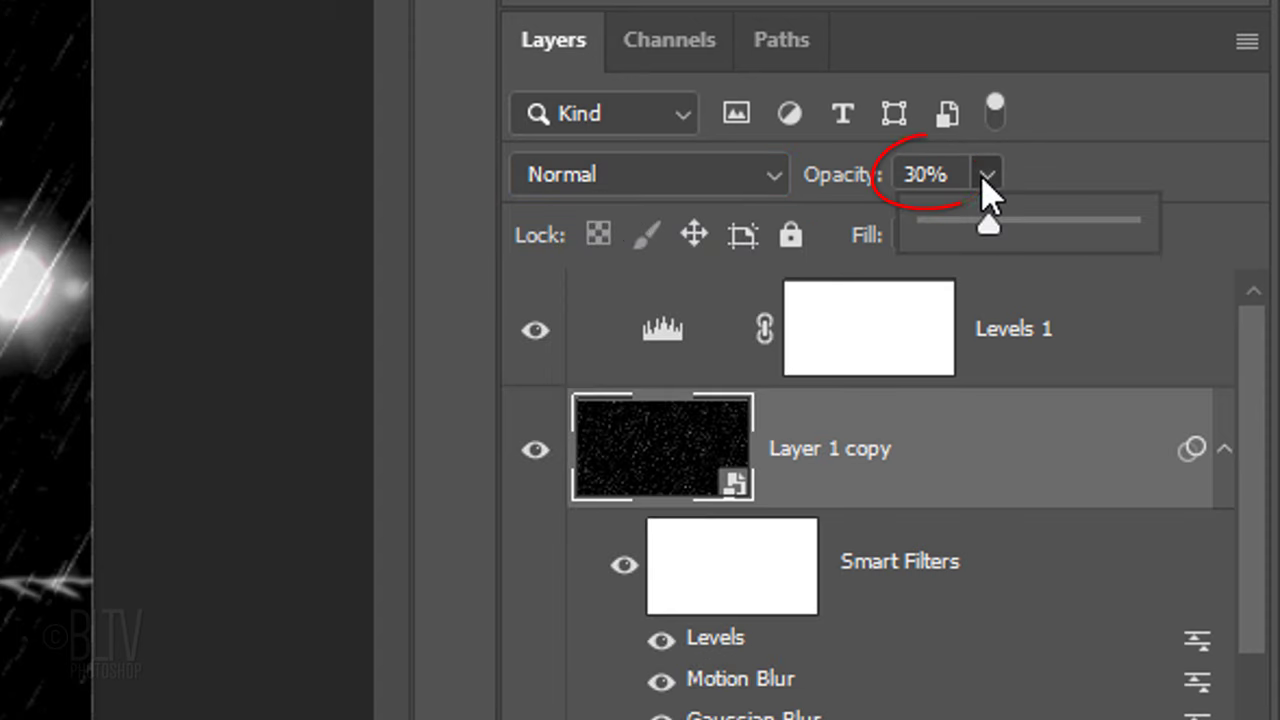
pyautogui.moveTo(991, 229); pyautogui.dragTo(1275, 240)
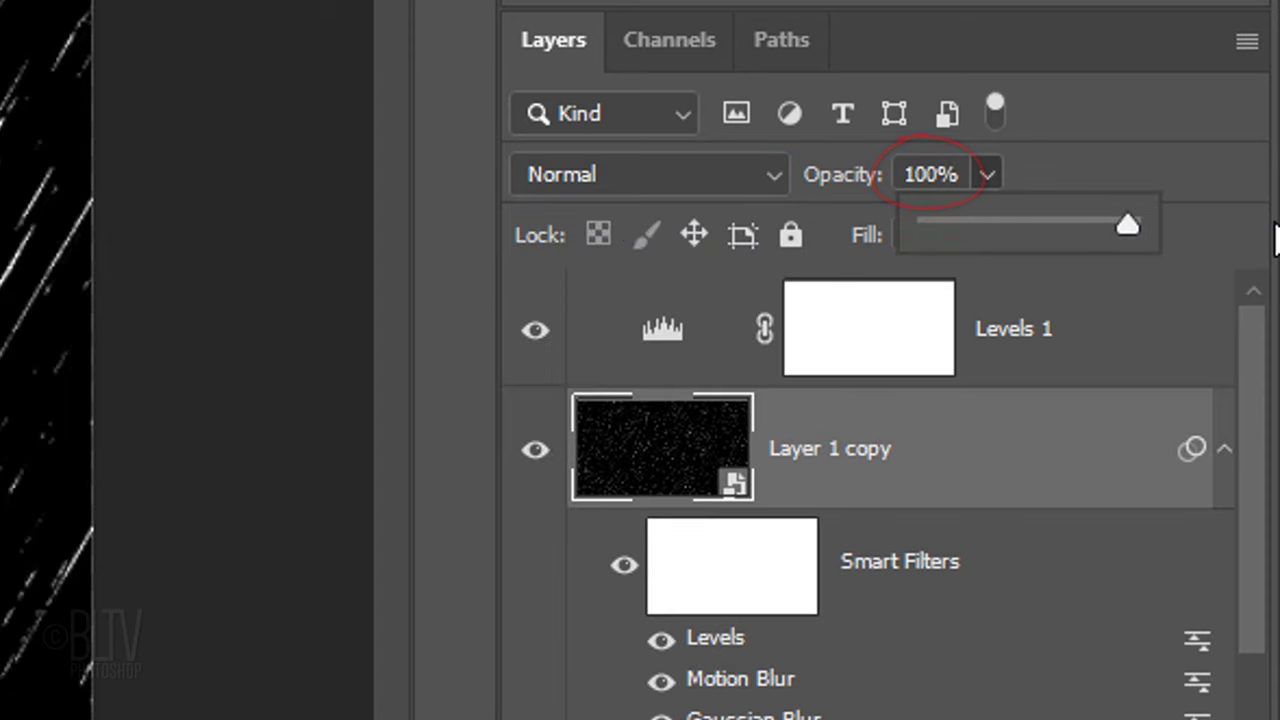
pyautogui.click(1246, 41)
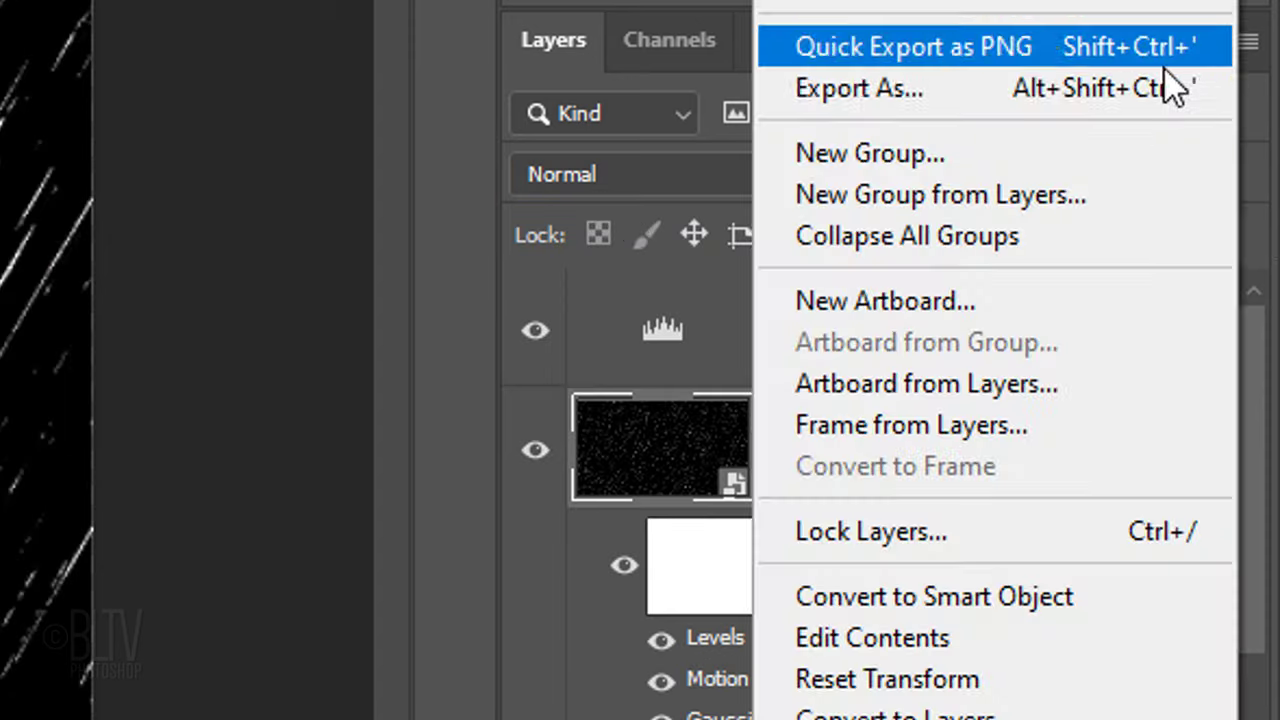
pyautogui.click(876, 592)
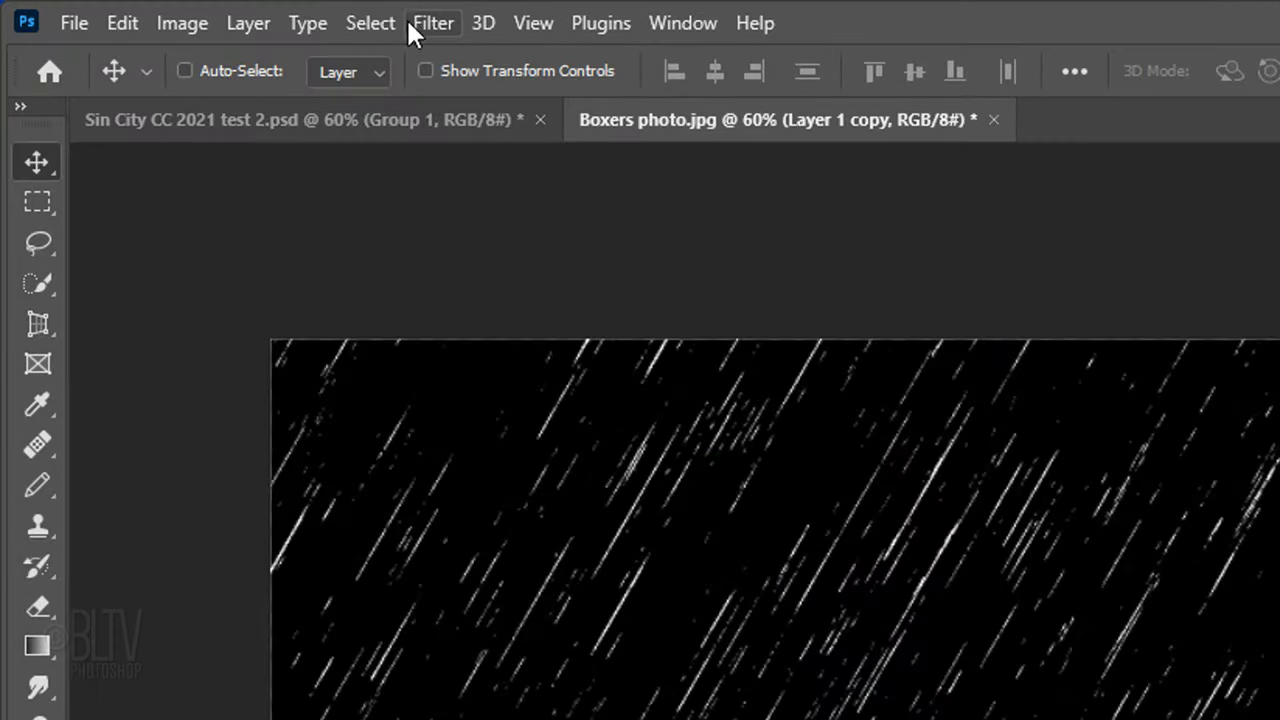
# Step: Apply a Gaussian Blur with a 2-pixel radius to the rain copy
pyautogui.click(433, 23)
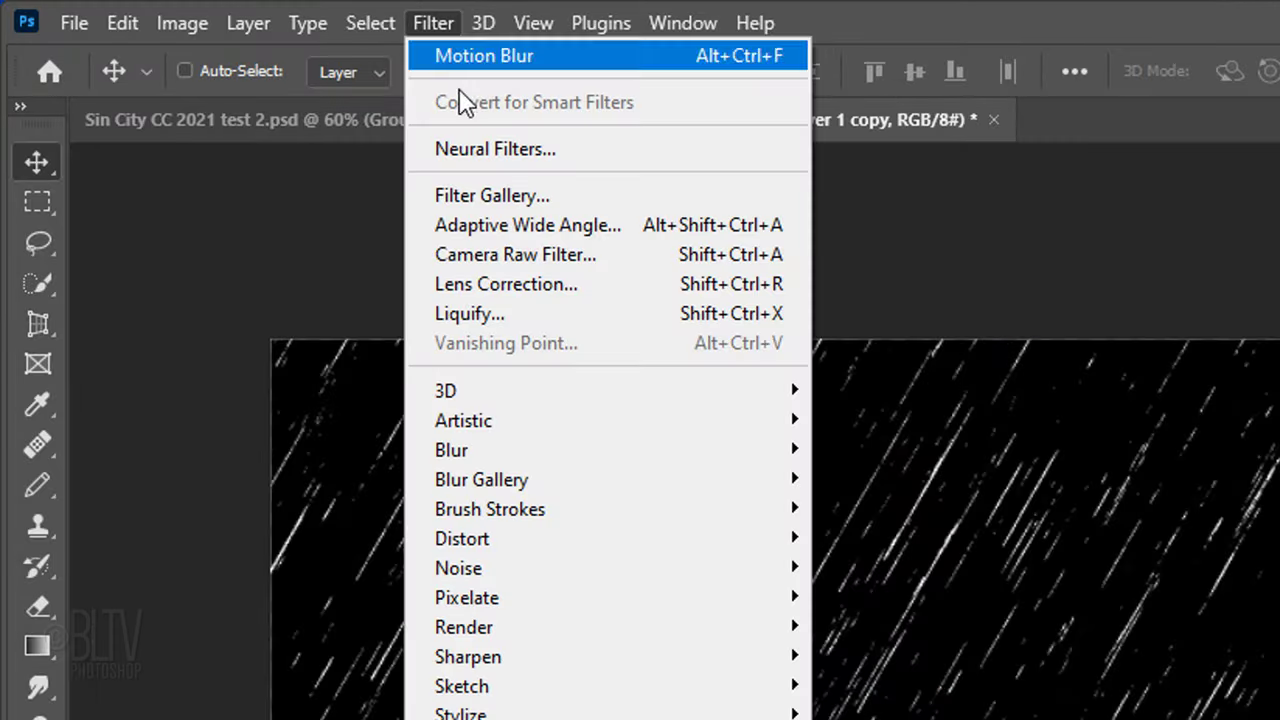
pyautogui.moveTo(466, 462)
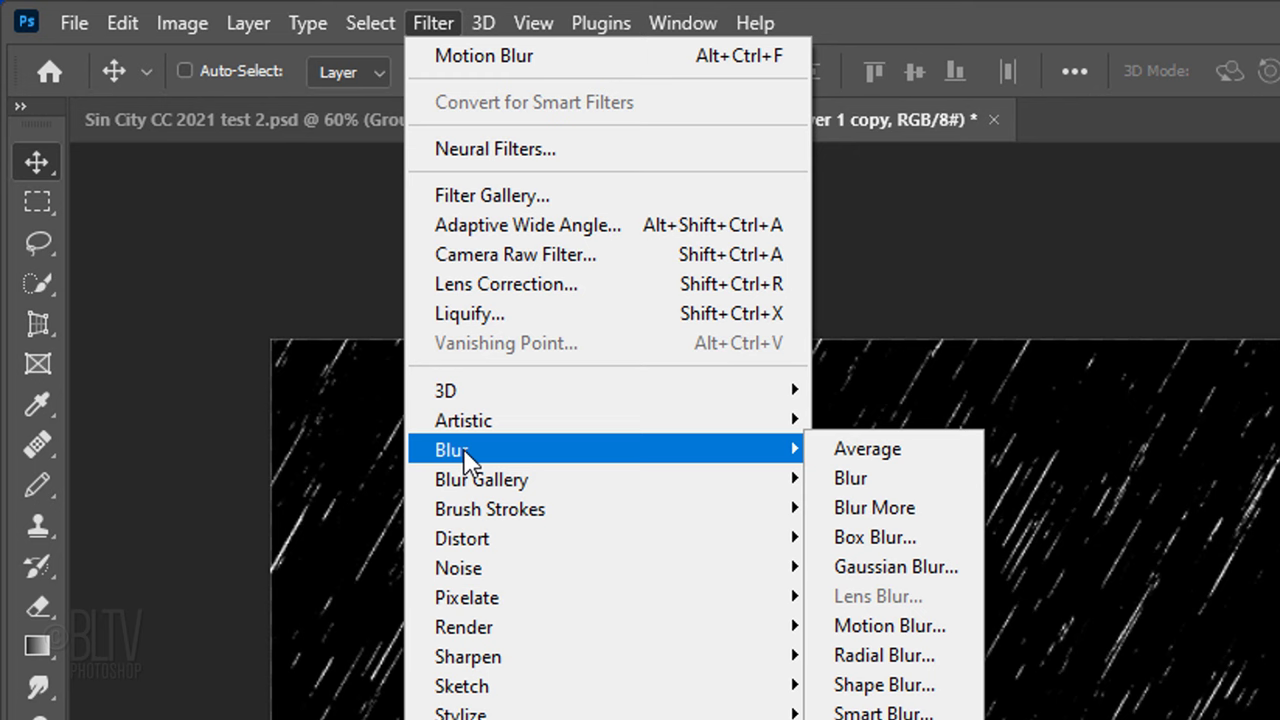
pyautogui.click(878, 566)
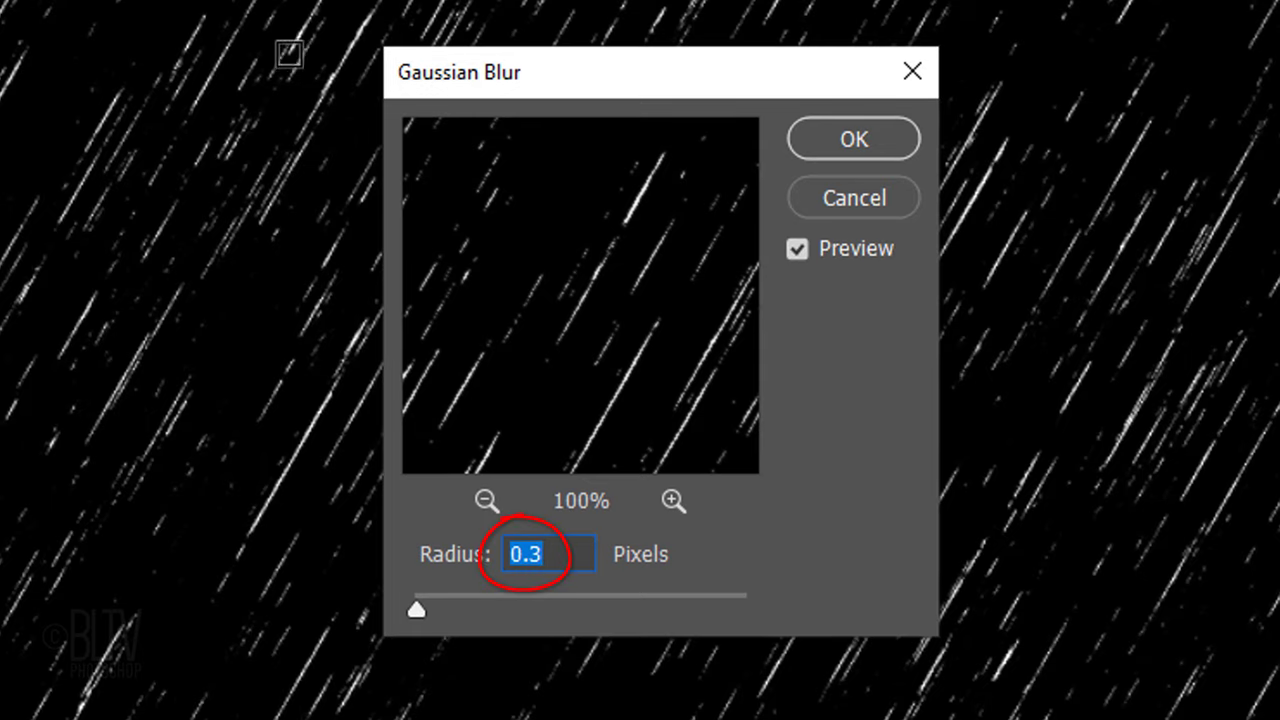
pyautogui.write('2')
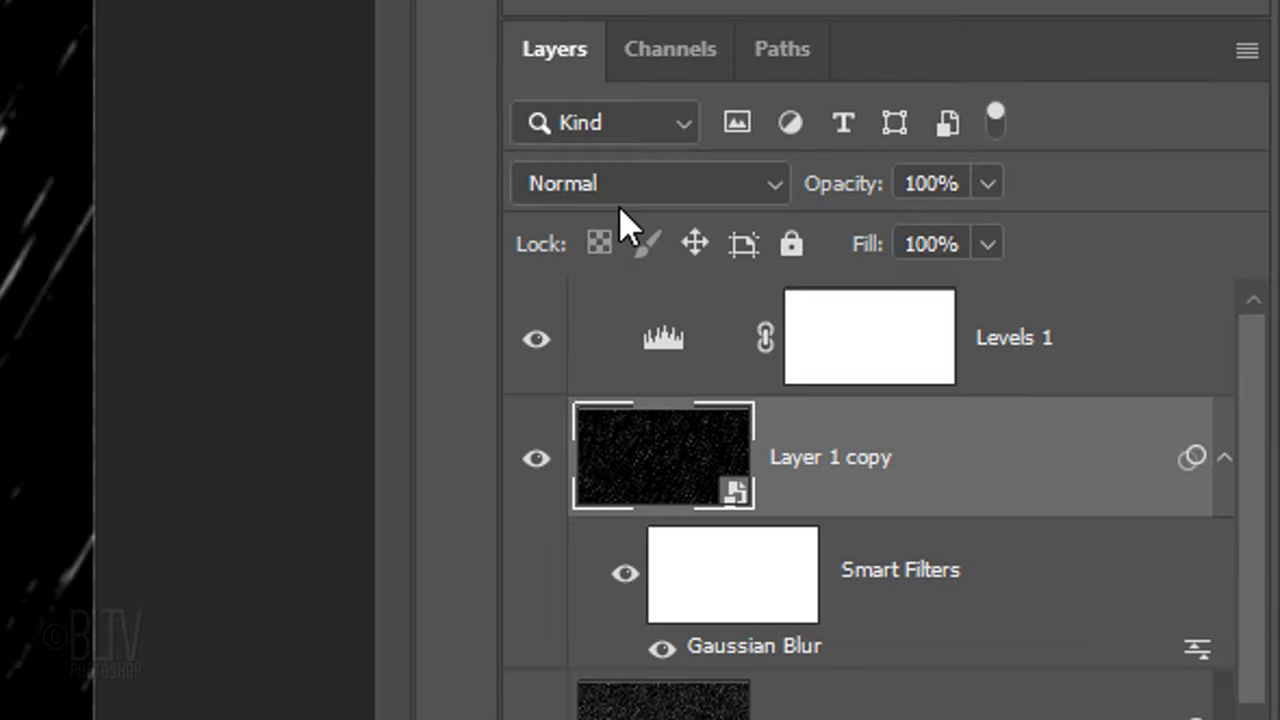
# Step: Set Layer 1 copy's blend mode to Lighten with 60% opacity
pyautogui.click(620, 185)
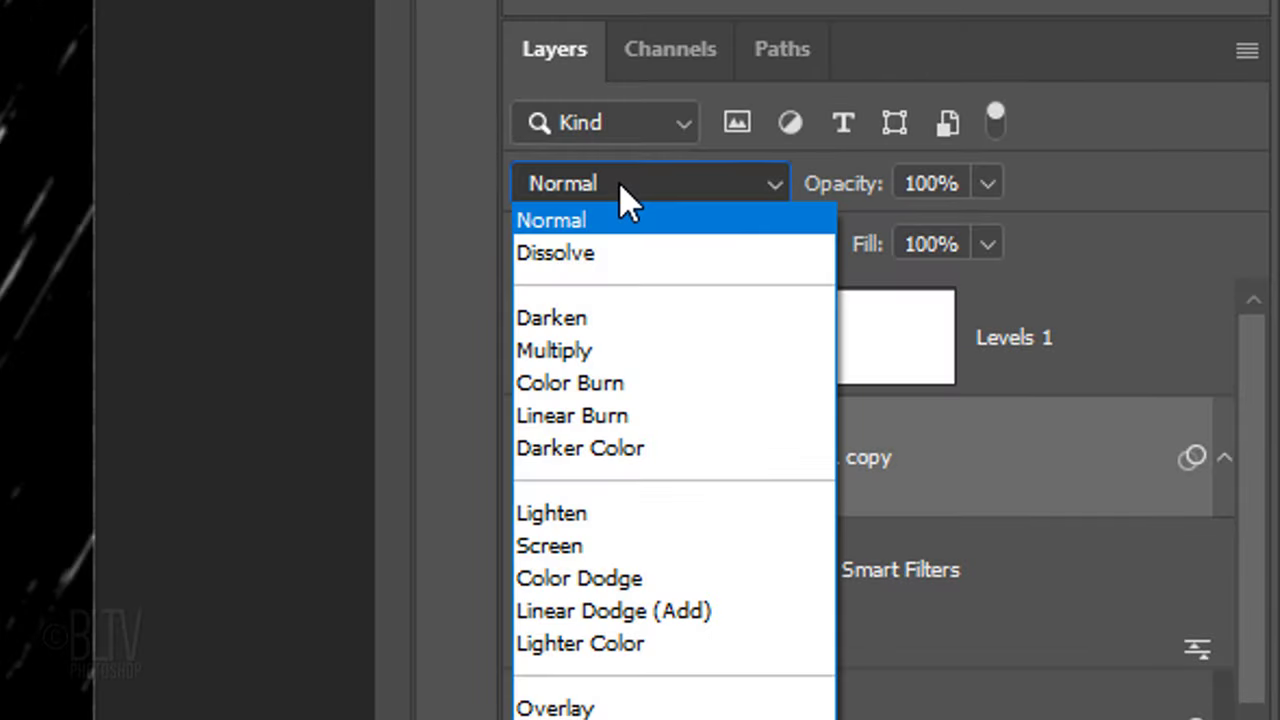
pyautogui.click(565, 515)
pyautogui.press('6')
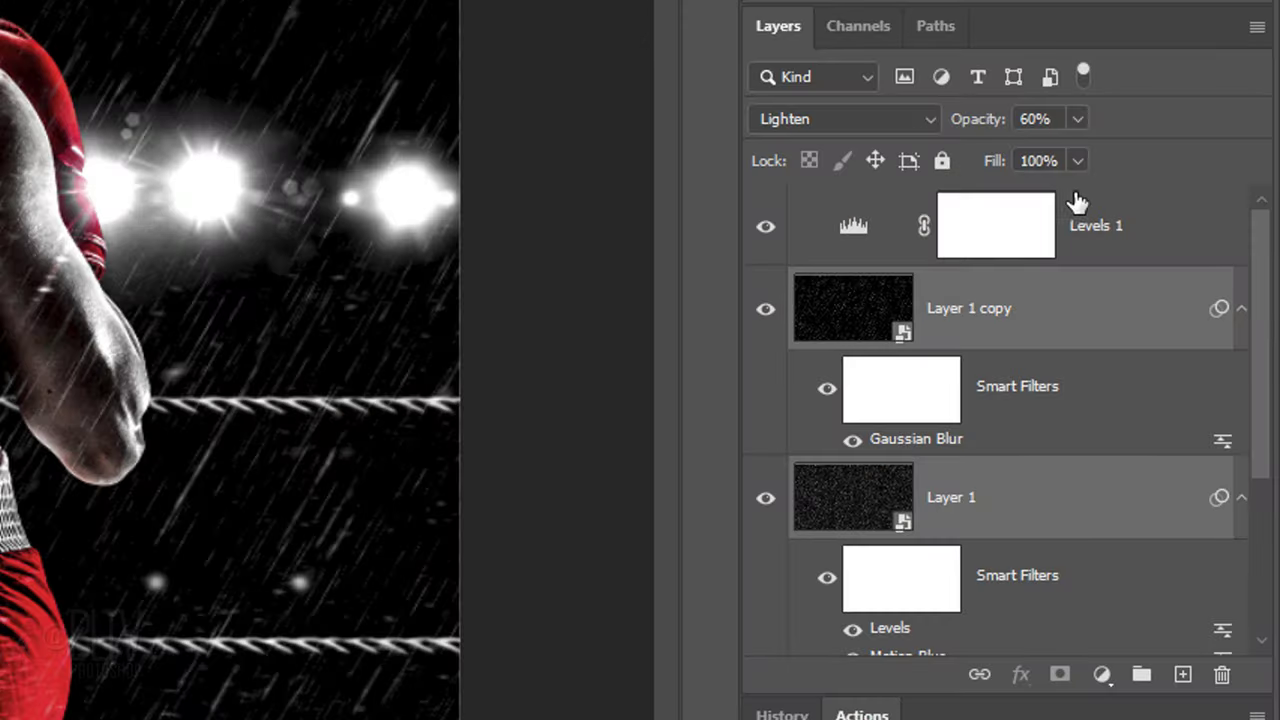
# Step: Select Layer 0, the boxer photo, and bring up the Filter > Sharpen submenu
pyautogui.moveTo(1260, 286); pyautogui.dragTo(1249, 583)
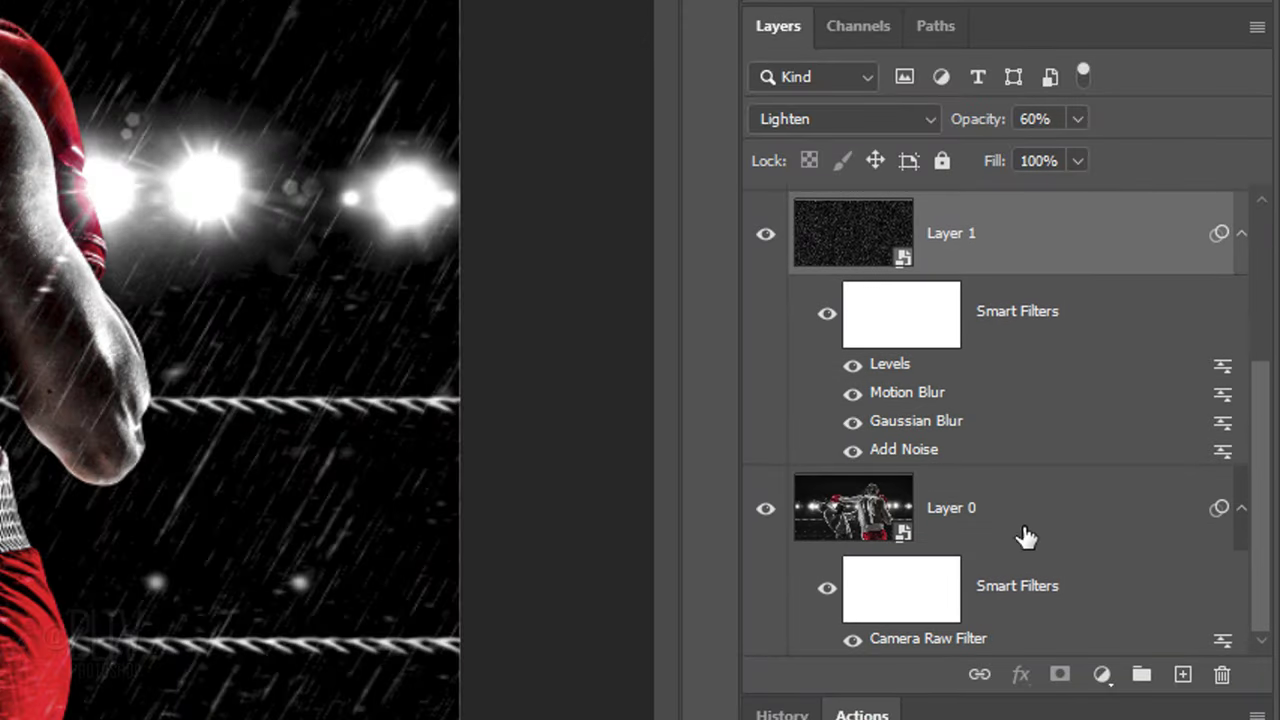
pyautogui.click(855, 518)
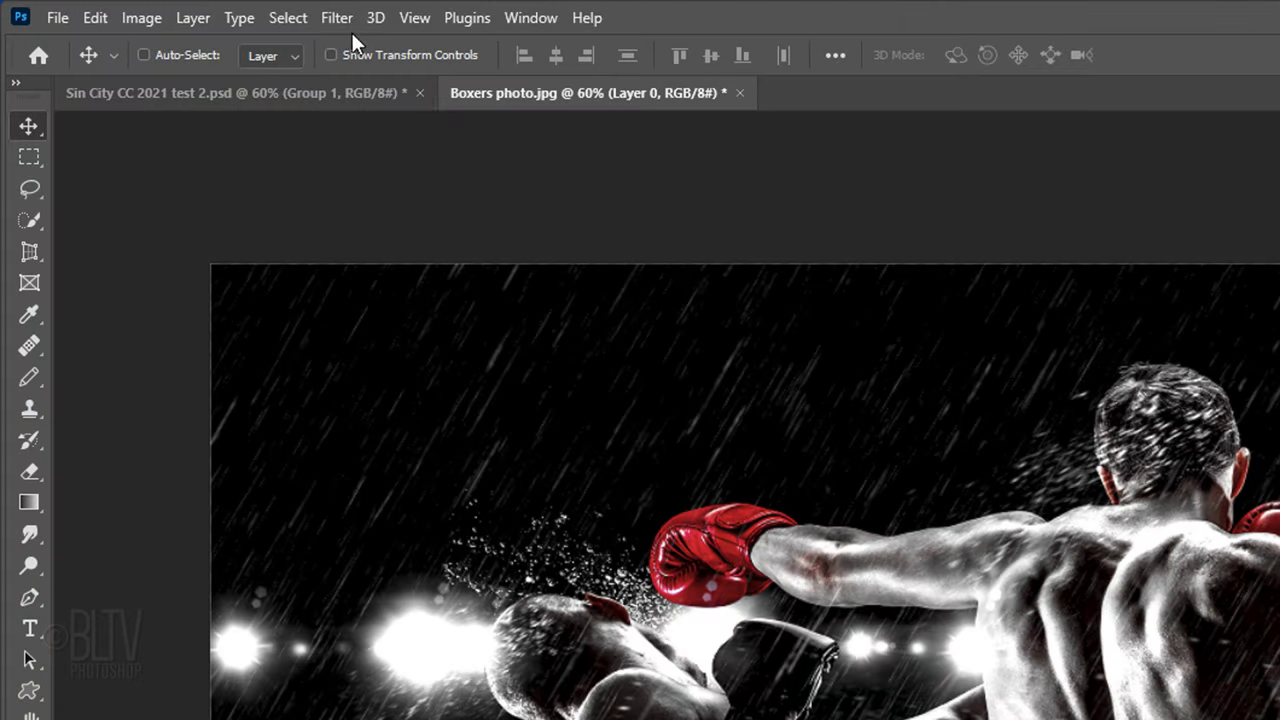
pyautogui.click(340, 18)
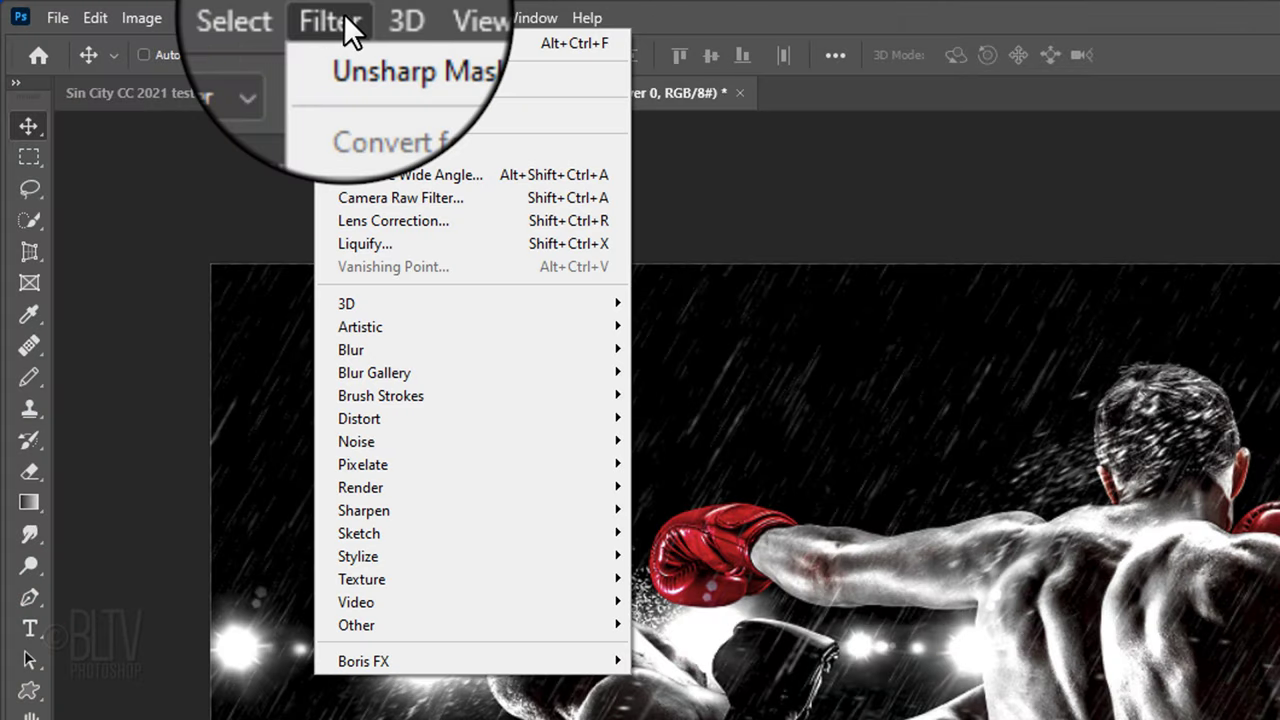
pyautogui.moveTo(353, 506)
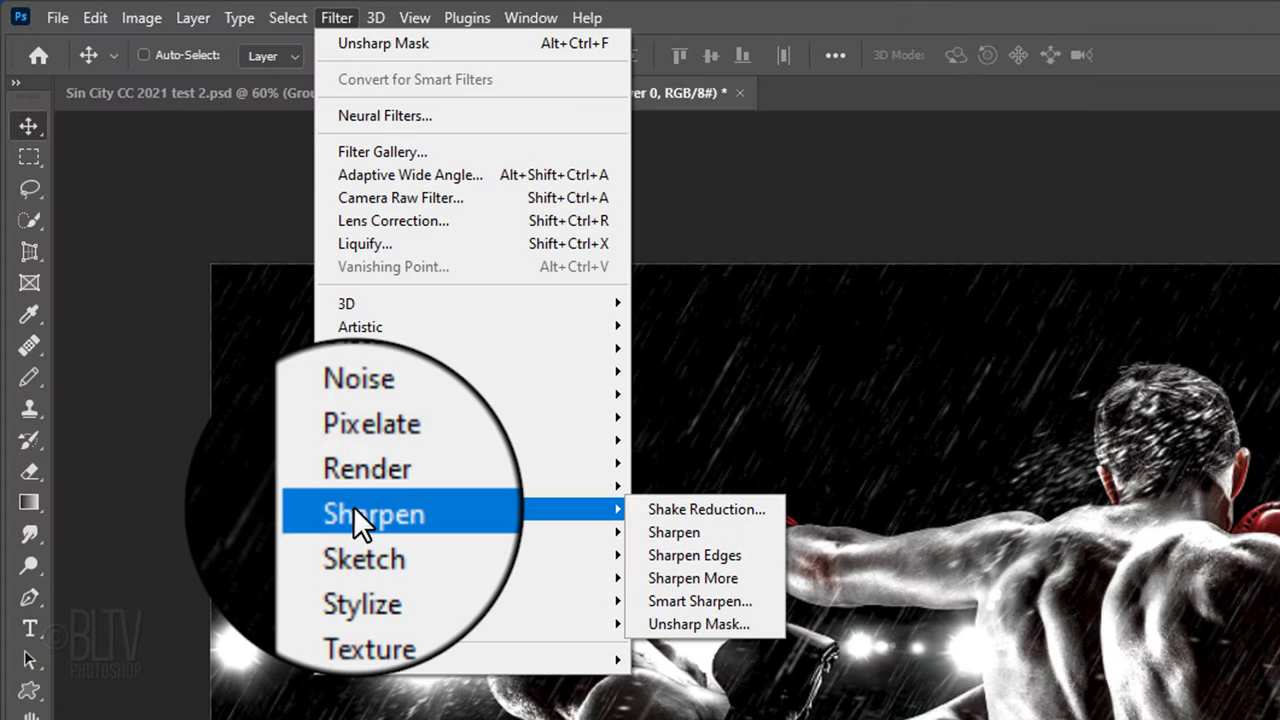
# Step: Set Unsharp Mask on Layer 0 to Amount 50%, Radius 4.0 px, Threshold 0, previewing the boxer's arm
pyautogui.click(684, 623)
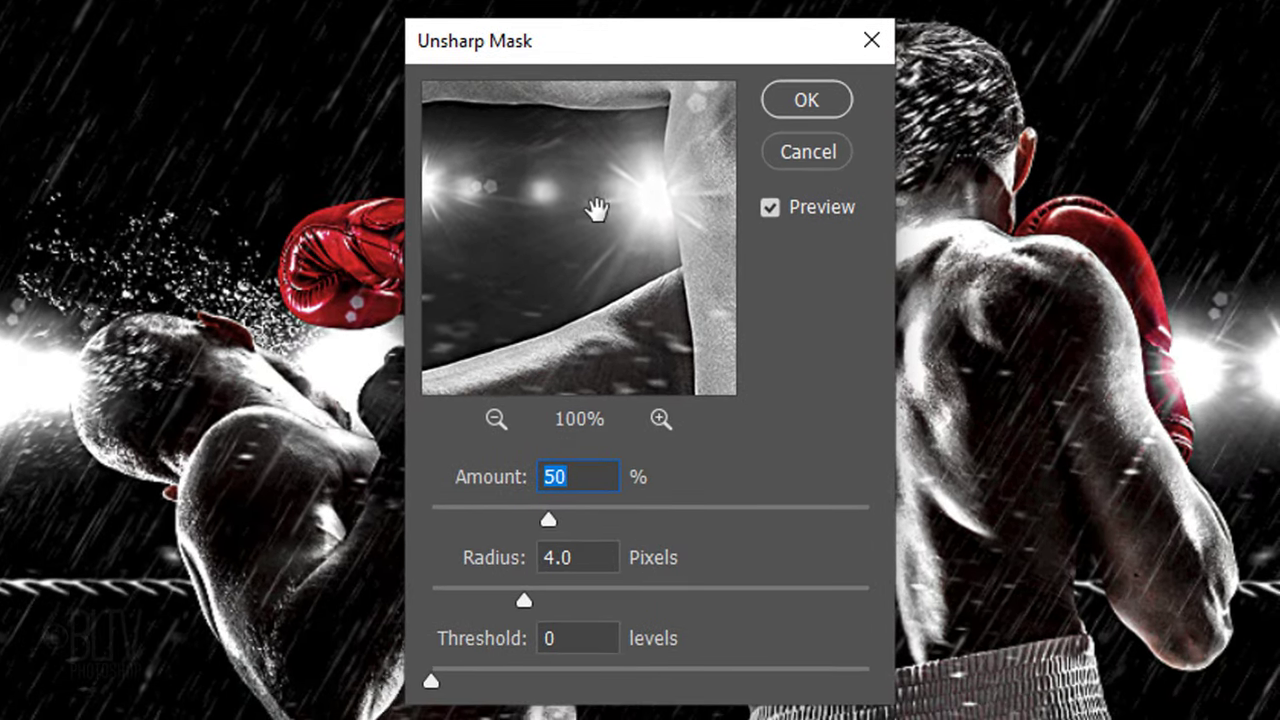
pyautogui.moveTo(596, 209); pyautogui.dragTo(506, 349)
pyautogui.moveTo(575, 190); pyautogui.dragTo(583, 271)
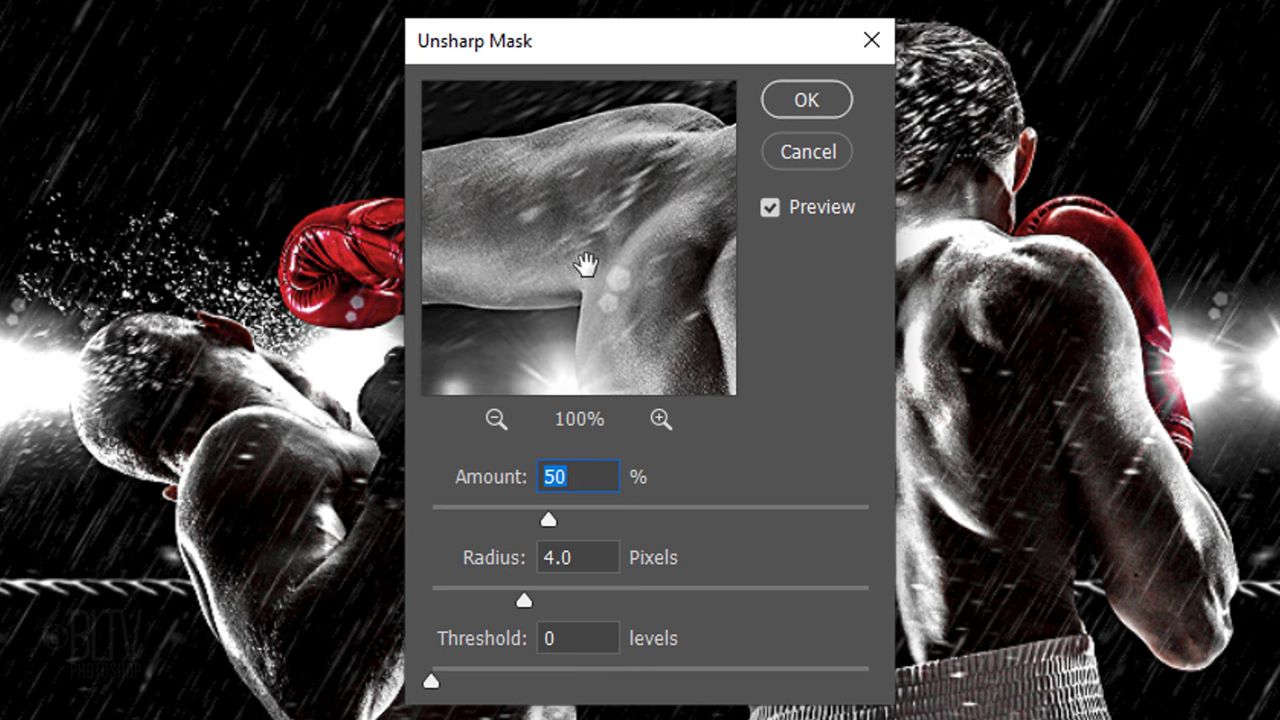